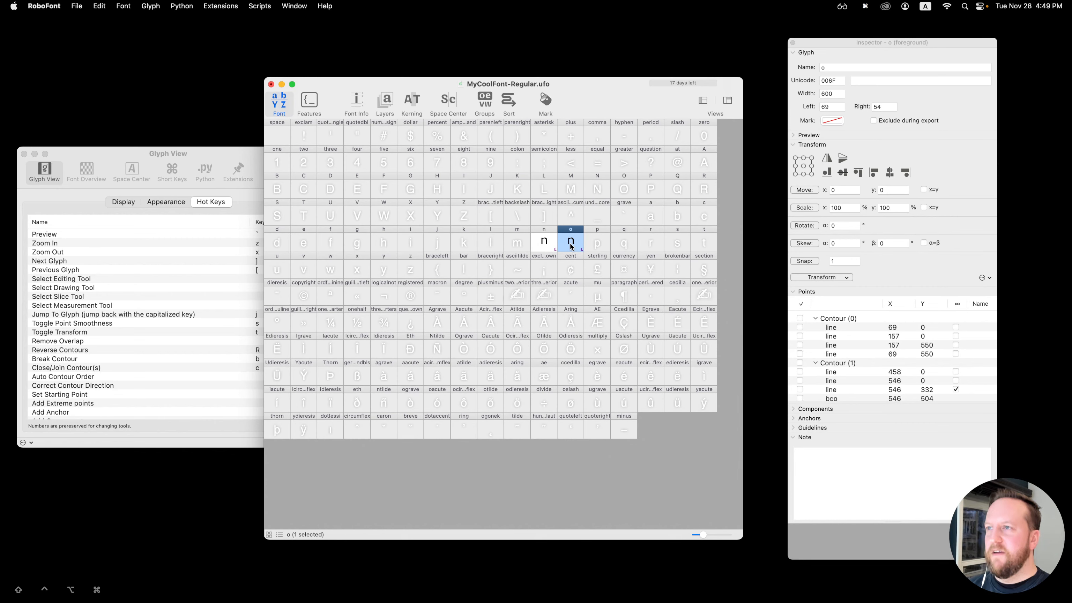
Step: Open glyph o for editing and move its n-shaped outlines from the foreground to the background layer
{"action": "double_click", "coordinate": [571, 243]}
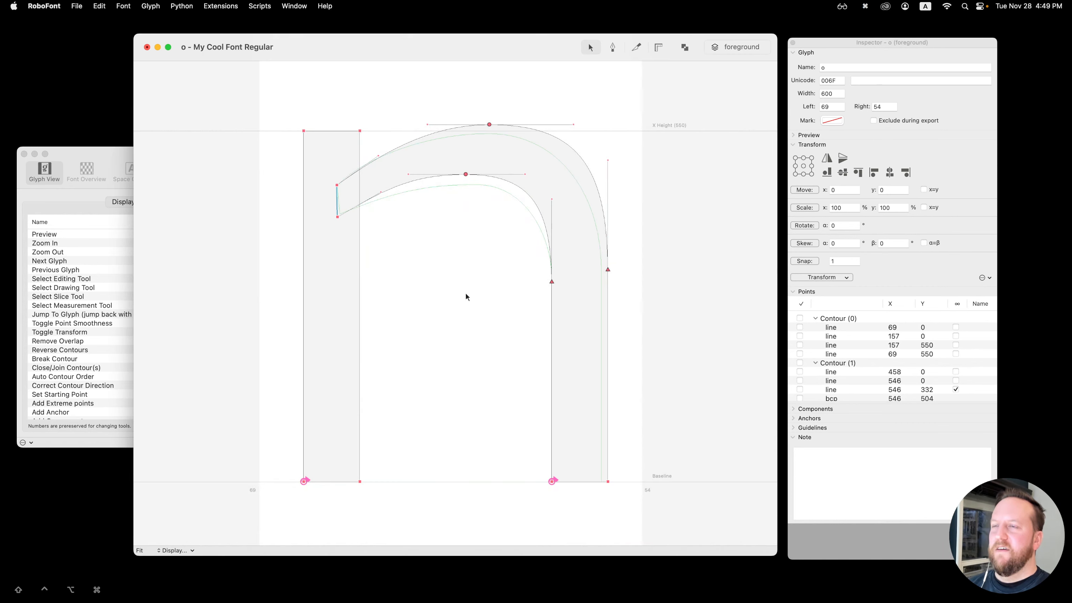
{"action": "key", "text": "x"}
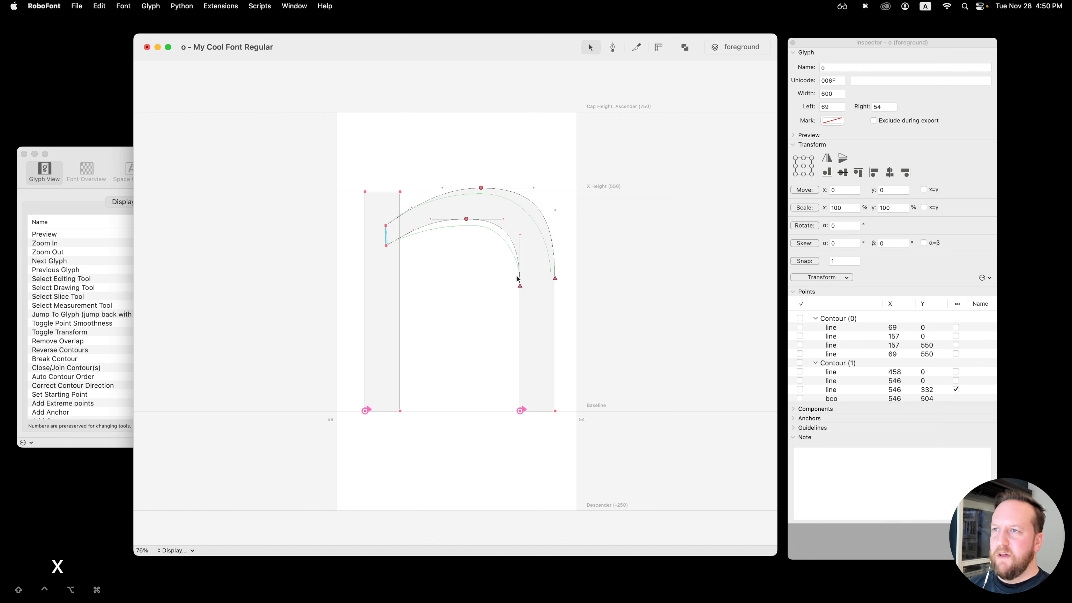
{"action": "left_click", "coordinate": [445, 290]}
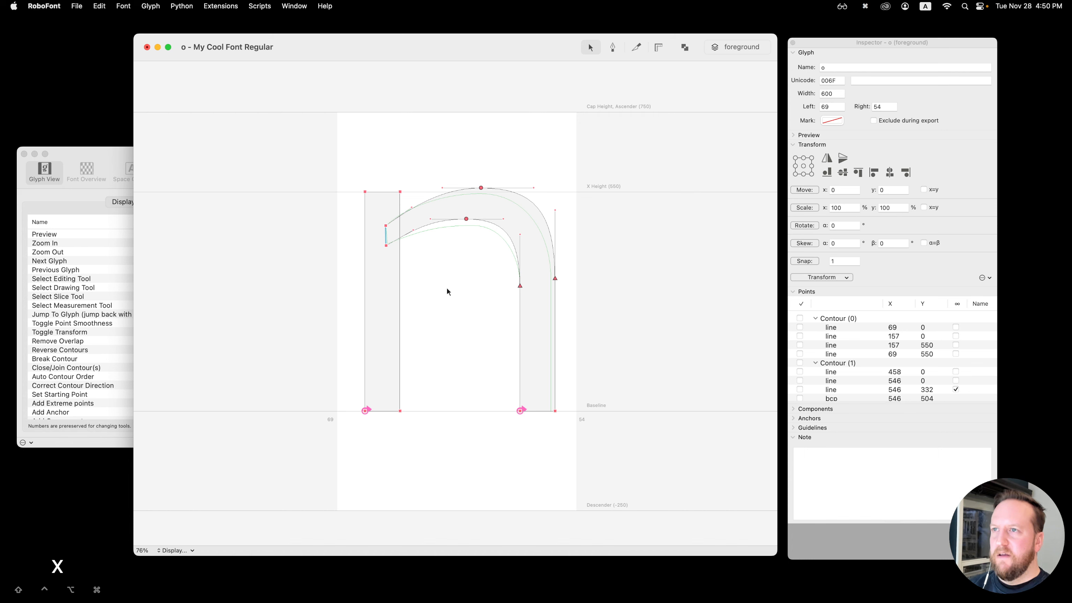
{"action": "key", "text": "l"}
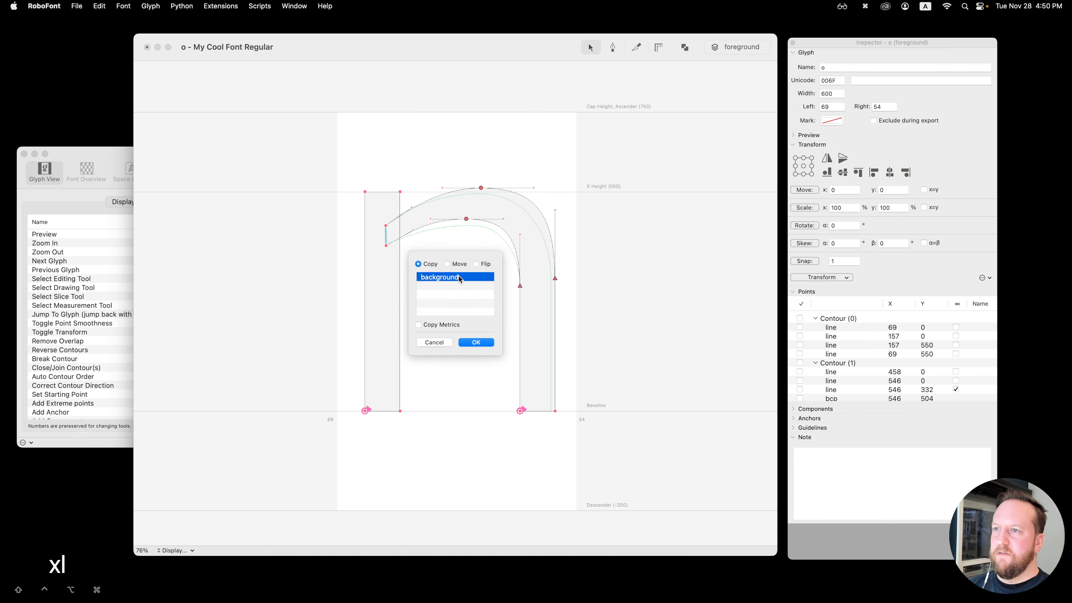
{"action": "key", "text": "Tab"}
{"action": "key", "text": "Return"}
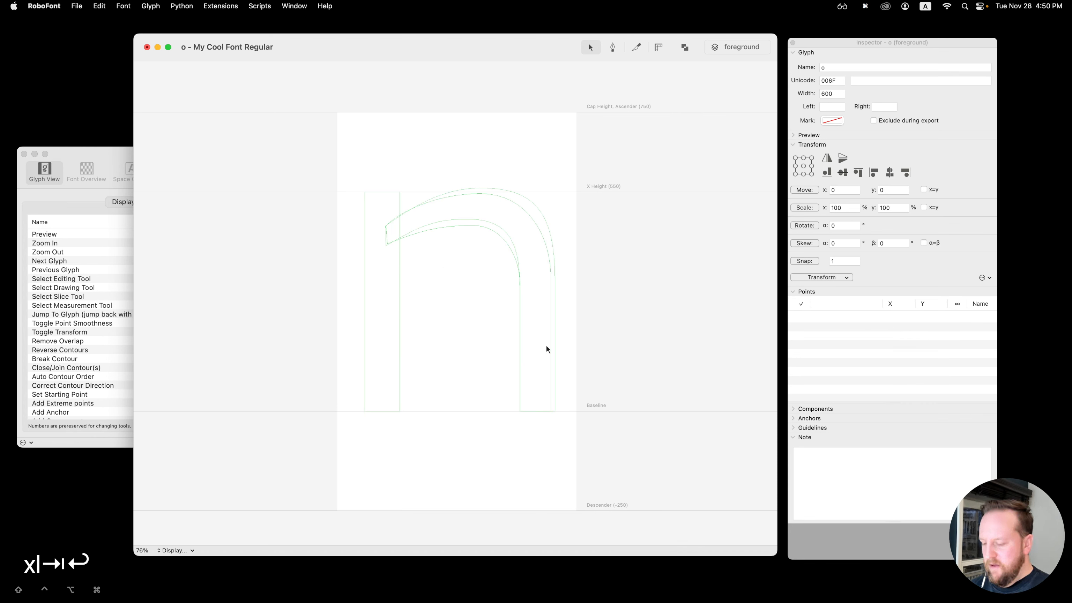
{"action": "key", "text": "equal"}
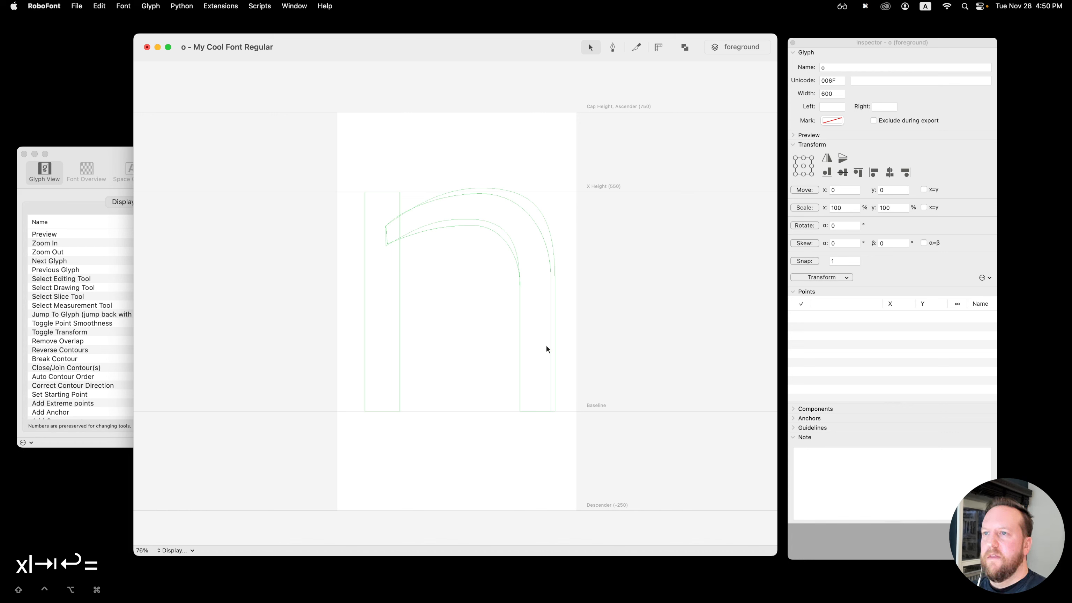
{"action": "key", "text": "minus"}
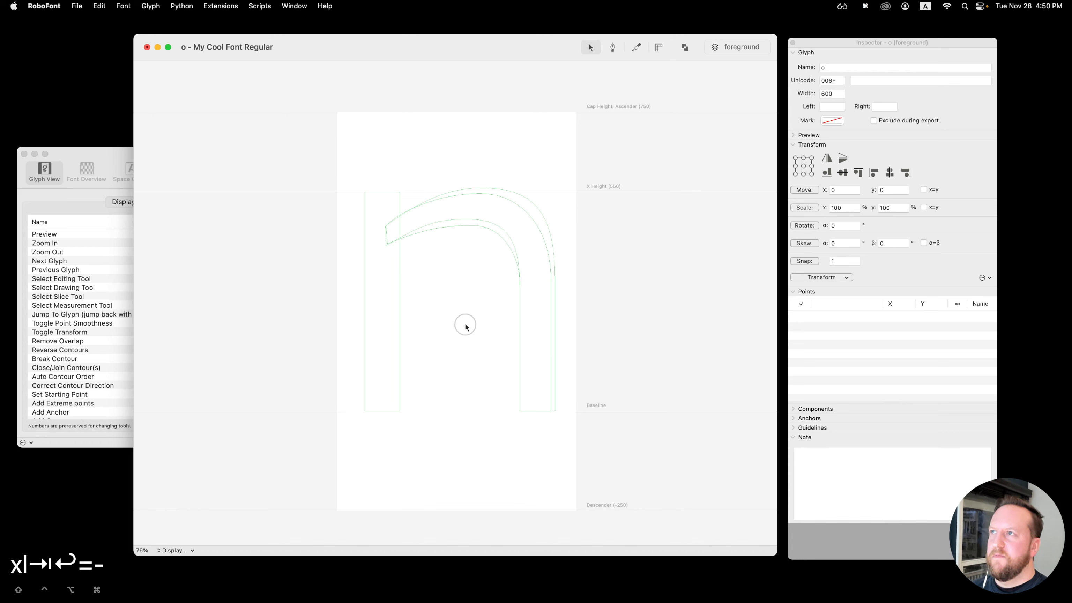
{"action": "left_click", "coordinate": [427, 275]}
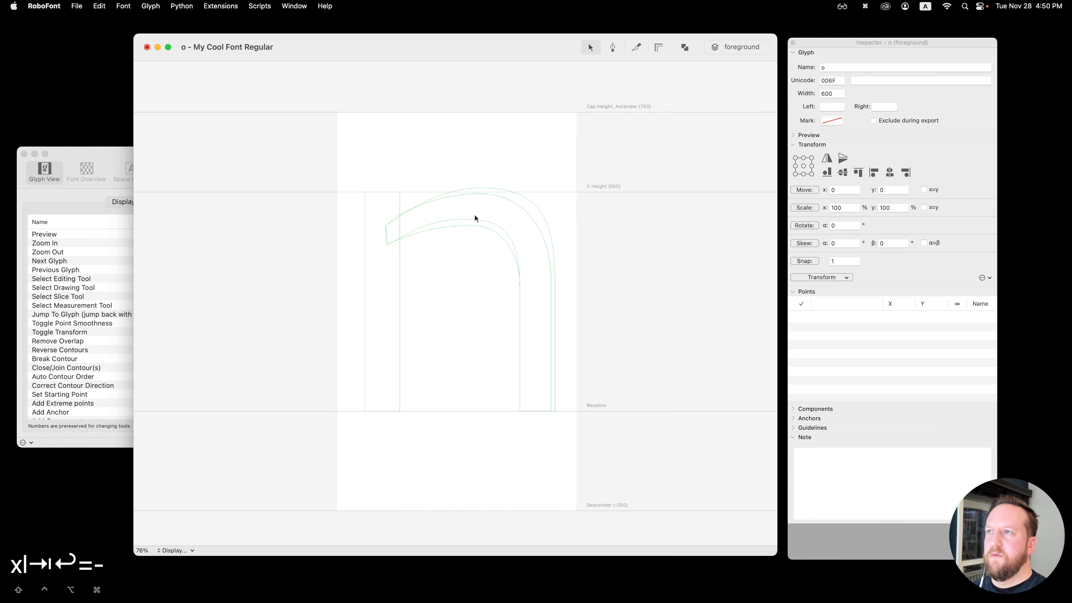
Step: Draw a closed four-point diamond with 45° sides, reaching from just above the x-height to just below the baseline
{"action": "left_click_drag", "start_coordinate": [499, 41], "coordinate": [498, 24]}
{"action": "left_click", "coordinate": [611, 34]}
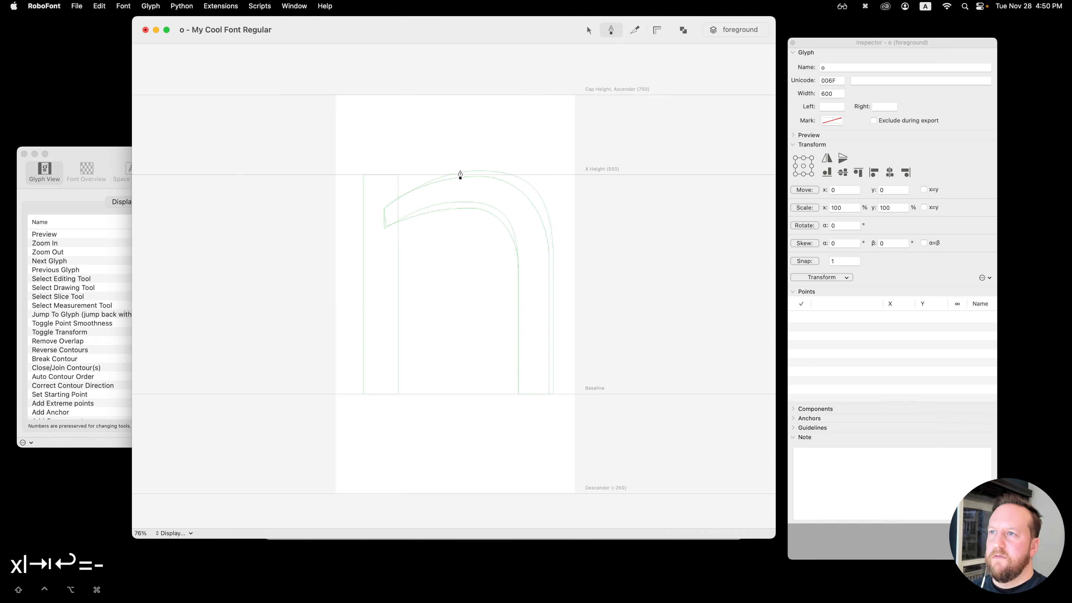
{"action": "left_click", "coordinate": [461, 172]}
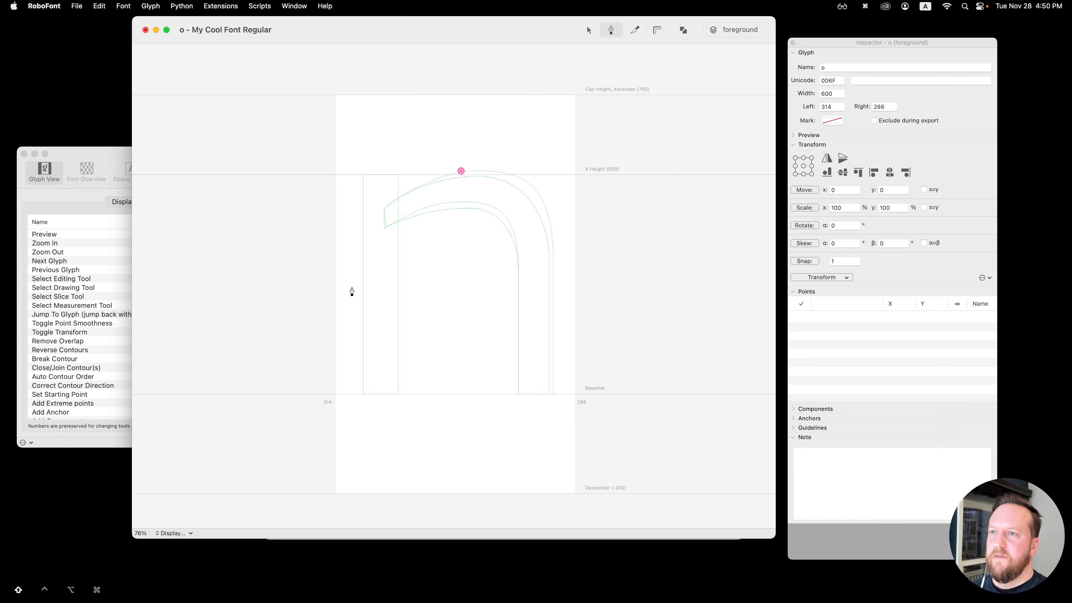
{"action": "left_click", "coordinate": [353, 279]}
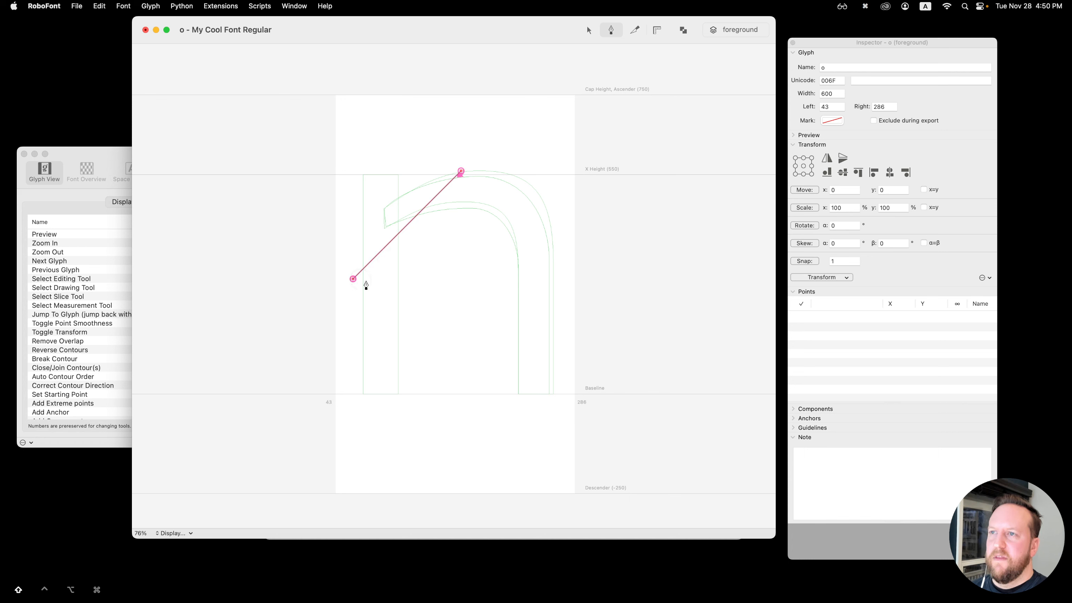
{"action": "left_click", "coordinate": [473, 398]}
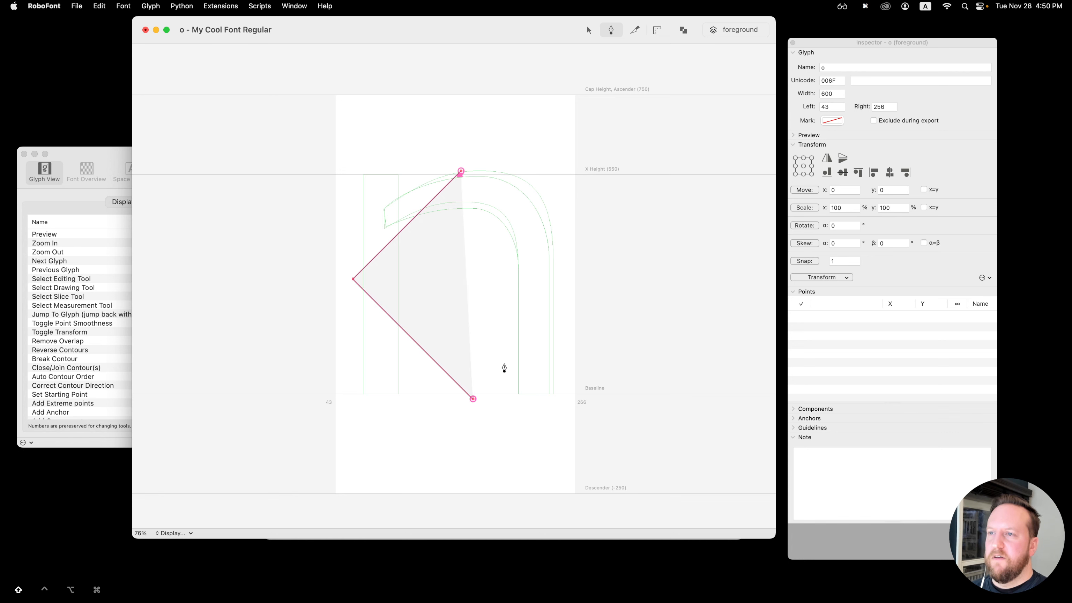
{"action": "left_click", "coordinate": [552, 265], "text": "shift"}
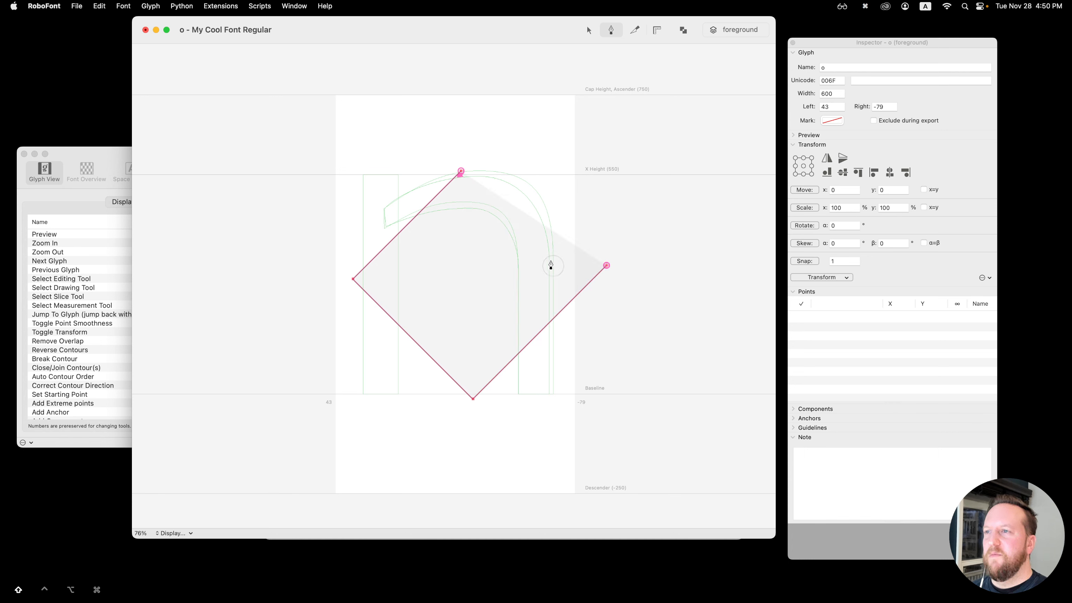
{"action": "left_click", "coordinate": [460, 172], "text": "shift"}
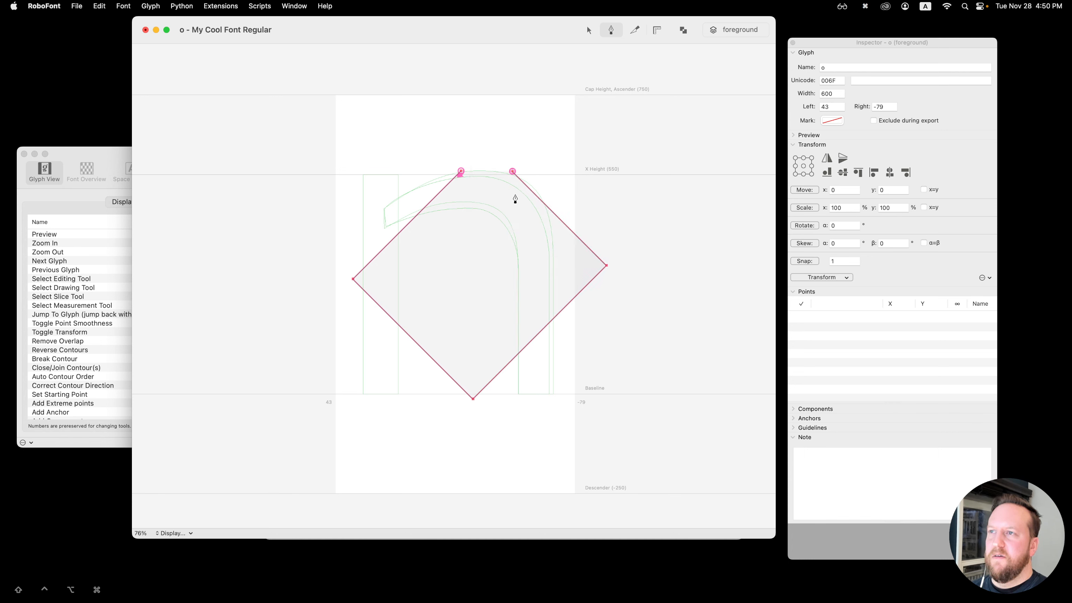
{"action": "key", "text": "1"}
{"action": "left_click_drag", "start_coordinate": [547, 205], "coordinate": [526, 229]}
Step: Align the diamond's top and bottom points on a shared horizontal center and its two side points on a shared vertical center
{"action": "left_click_drag", "start_coordinate": [489, 193], "coordinate": [492, 427]}
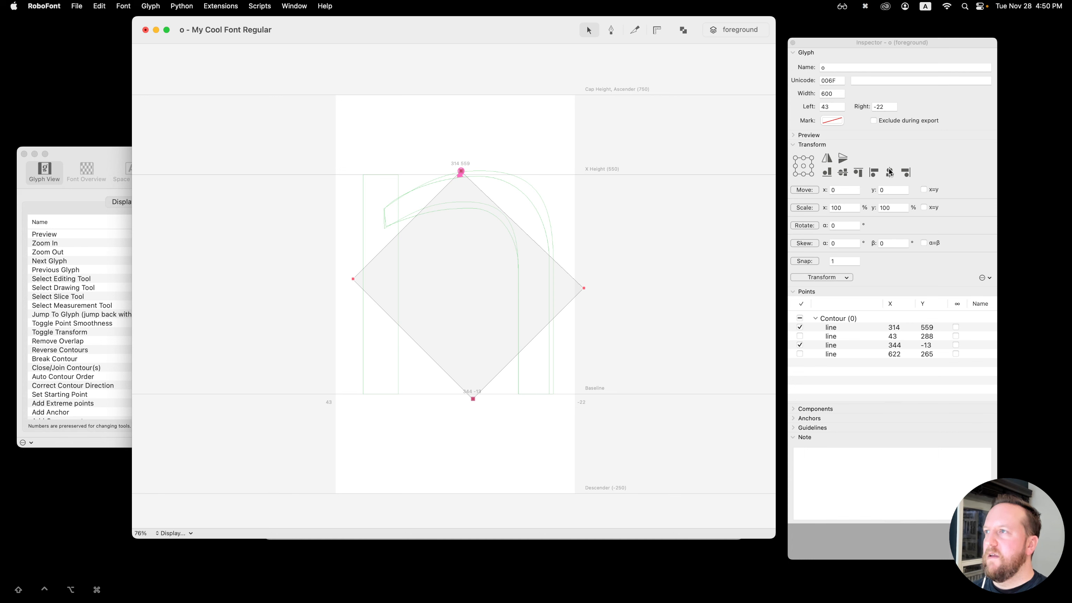
{"action": "left_click", "coordinate": [889, 173]}
{"action": "left_click", "coordinate": [373, 280]}
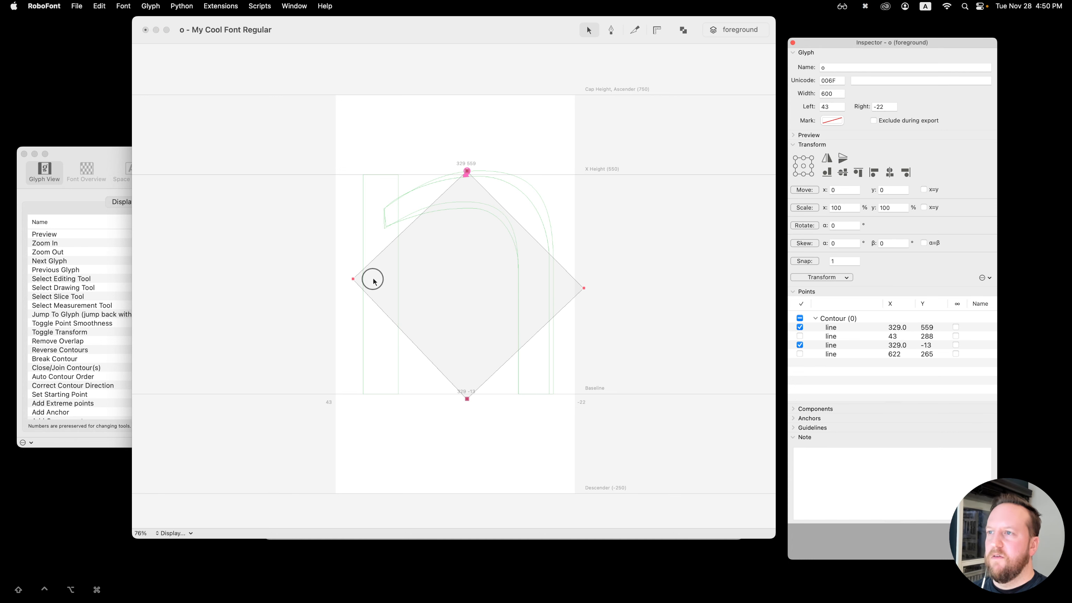
{"action": "left_click", "coordinate": [634, 313]}
{"action": "left_click_drag", "start_coordinate": [634, 313], "coordinate": [318, 241]}
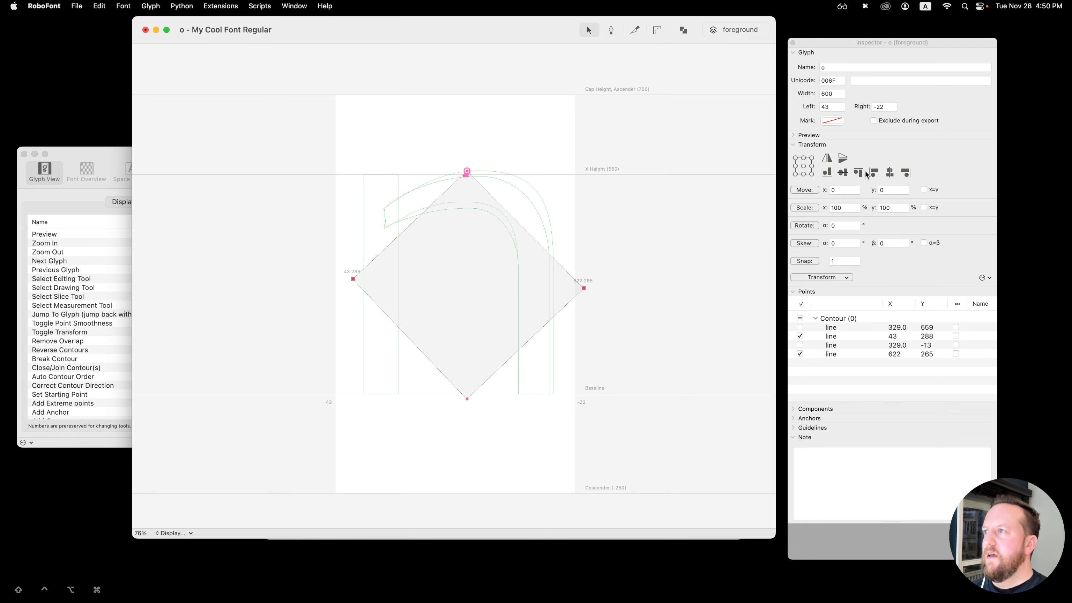
{"action": "left_click", "coordinate": [843, 173]}
{"action": "left_click", "coordinate": [502, 247]}
{"action": "left_click", "coordinate": [502, 247]}
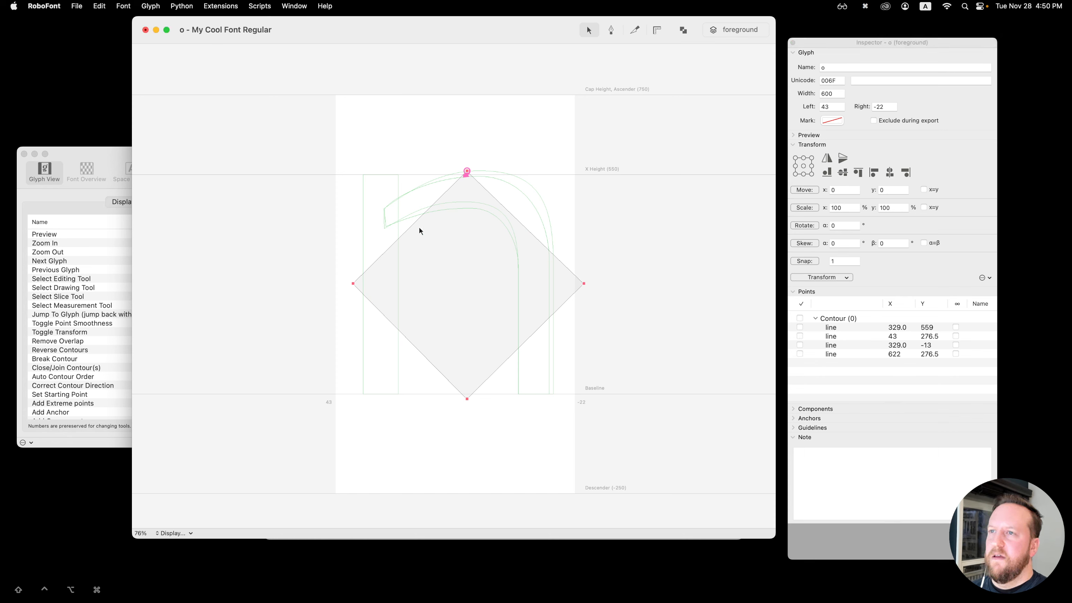
Step: Convert the diamond's four straight segments into outward-bulging curves with horizontal and vertical handles
{"action": "left_click_drag", "start_coordinate": [408, 229], "coordinate": [374, 201]}
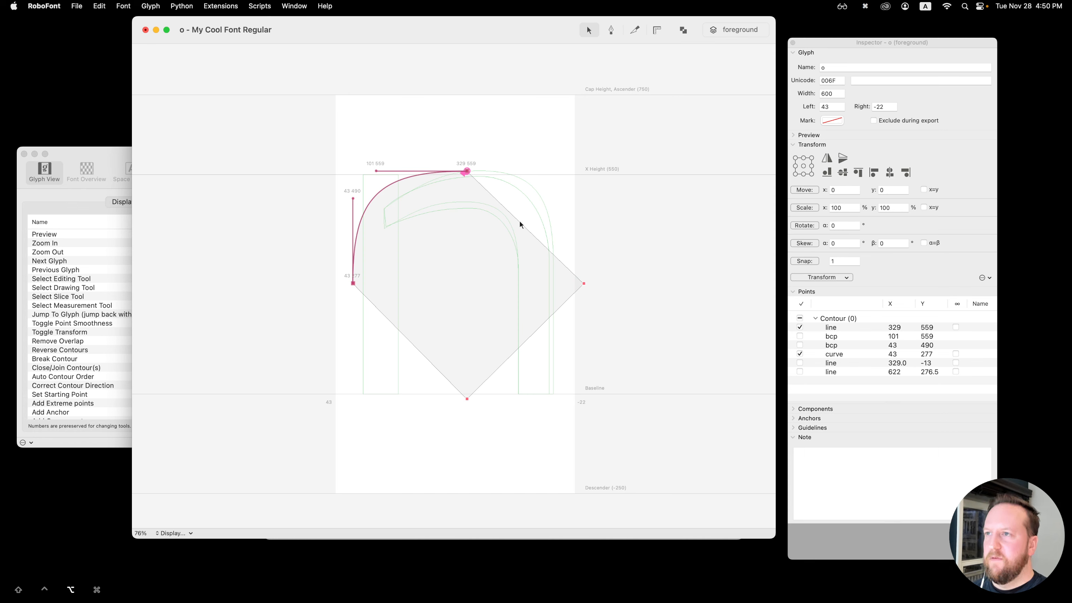
{"action": "left_click_drag", "start_coordinate": [519, 222], "coordinate": [554, 201]}
{"action": "left_click_drag", "start_coordinate": [522, 344], "coordinate": [552, 370]}
{"action": "left_click_drag", "start_coordinate": [406, 338], "coordinate": [381, 378]}
{"action": "left_click", "coordinate": [422, 306]}
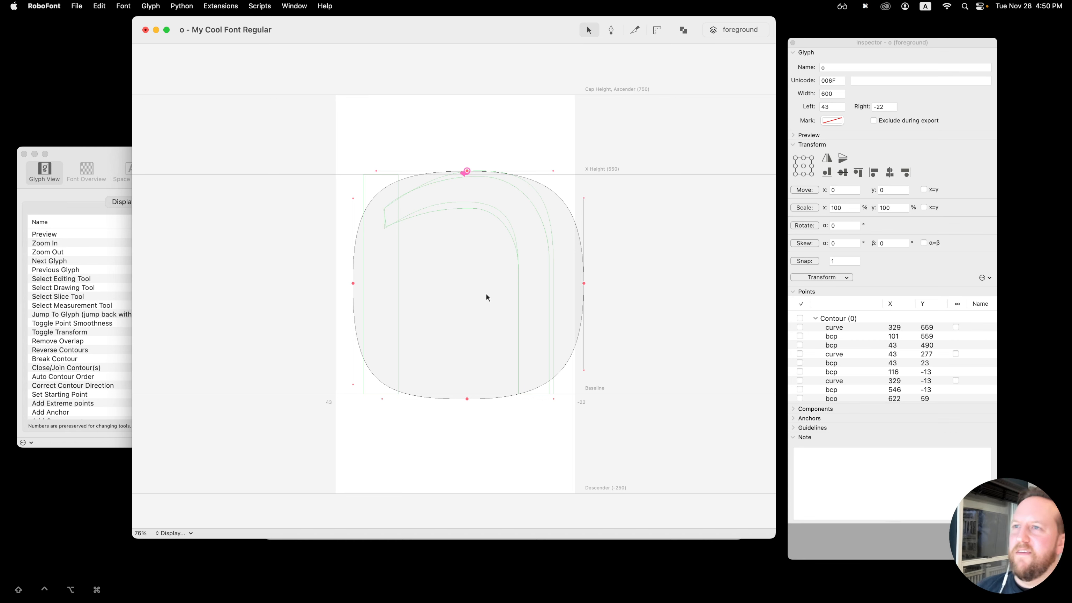
Step: Set the contour's bottom point as its start point
{"action": "left_click_drag", "start_coordinate": [479, 353], "coordinate": [456, 415]}
{"action": "right_click", "coordinate": [468, 400]}
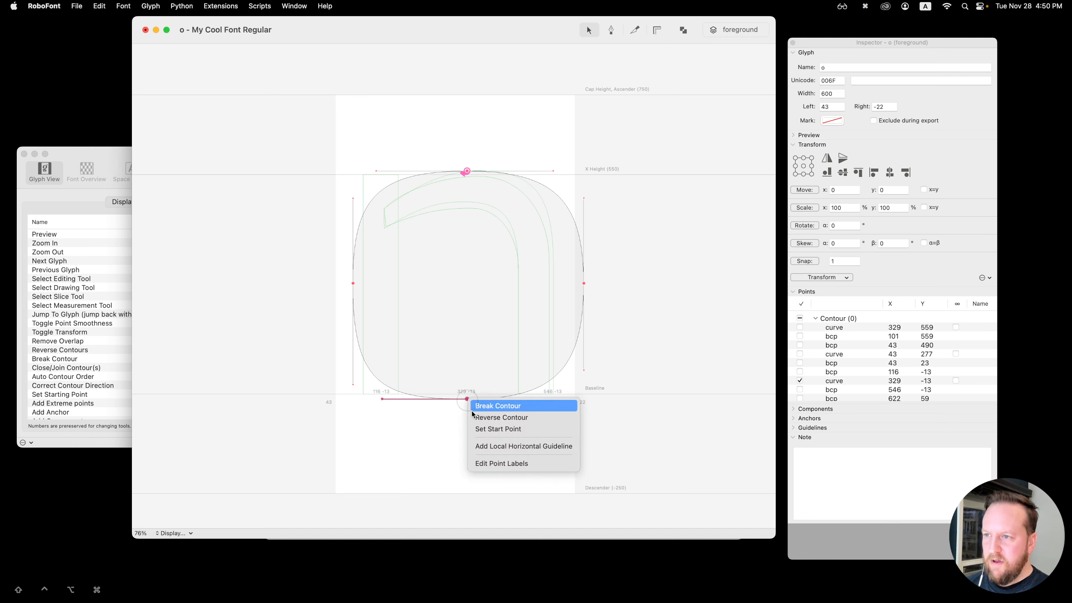
{"action": "left_click", "coordinate": [502, 430]}
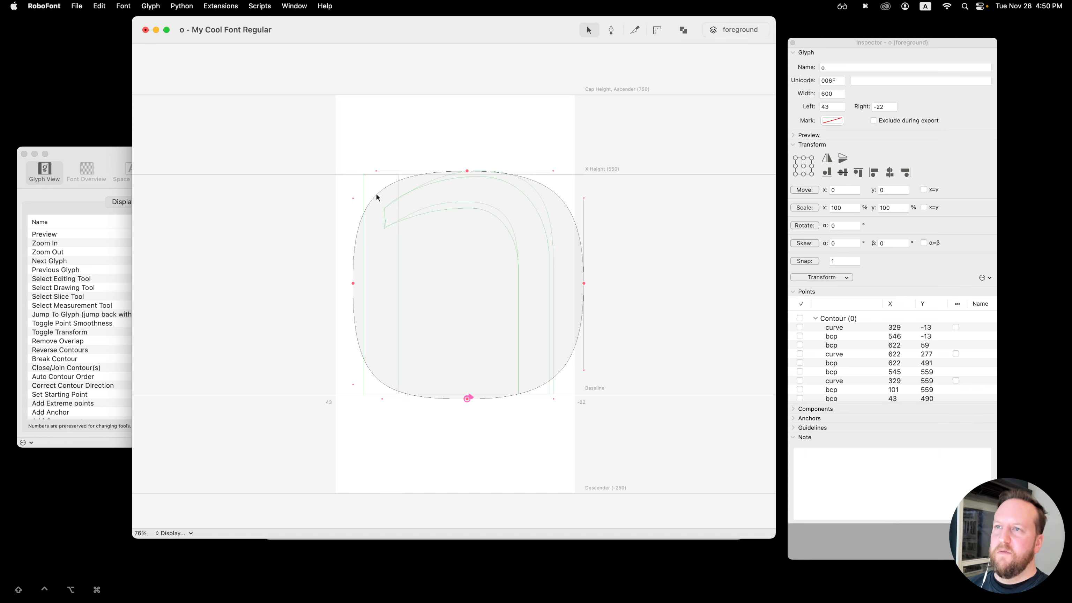
Step: Pull all four curve segments inward to make the contour nearly circular, shortening the upper-left handles to (160, 559) and (43, 433)
{"action": "left_click_drag", "start_coordinate": [377, 193], "coordinate": [391, 203]}
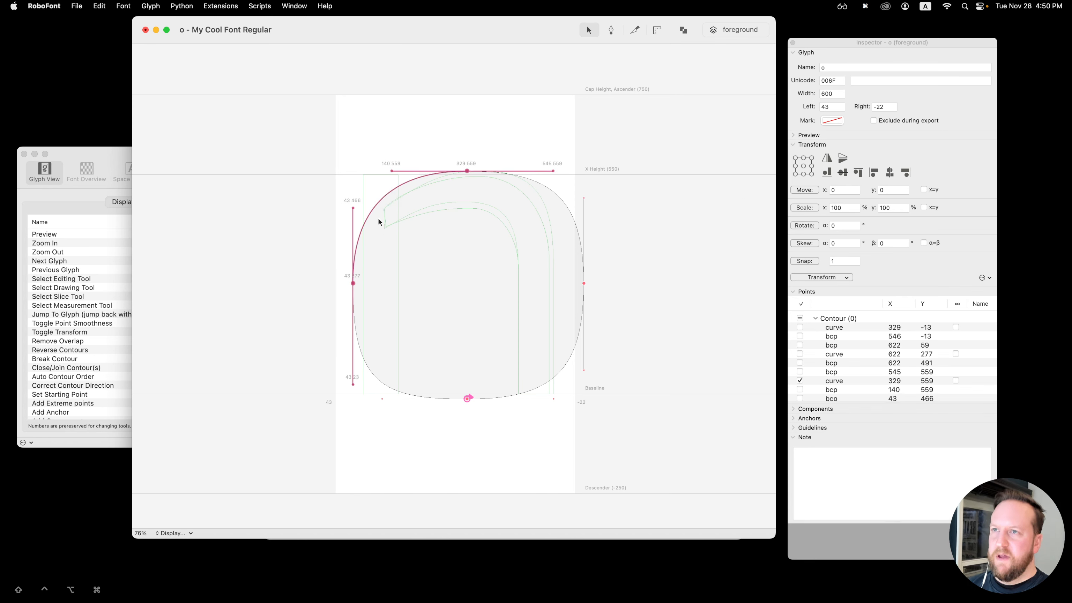
{"action": "mouse_move", "coordinate": [375, 205]}
{"action": "left_mouse_down"}
{"action": "mouse_move", "coordinate": [379, 227]}
{"action": "mouse_move", "coordinate": [387, 215]}
{"action": "left_mouse_up"}
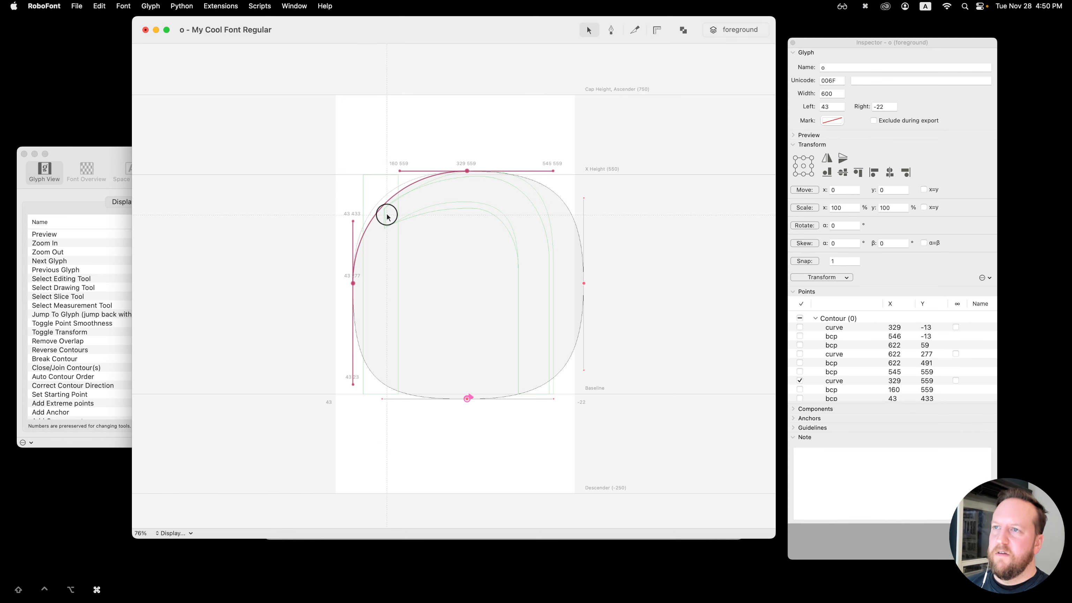
{"action": "left_click_drag", "start_coordinate": [558, 199], "coordinate": [526, 215]}
{"action": "left_click", "coordinate": [553, 381]}
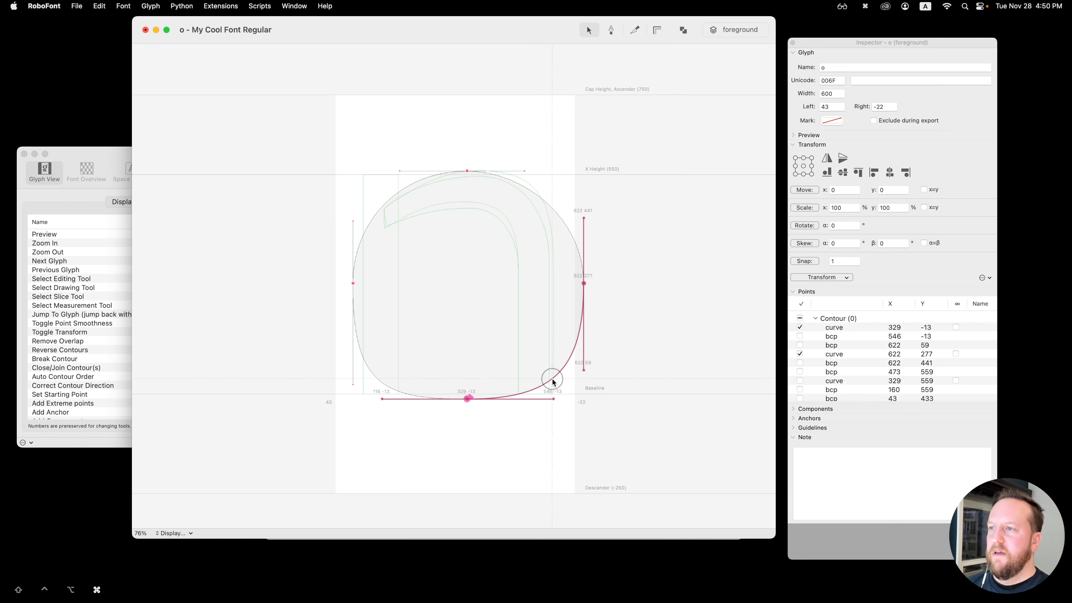
{"action": "left_click_drag", "start_coordinate": [553, 380], "coordinate": [520, 359]}
{"action": "left_click", "coordinate": [382, 367]}
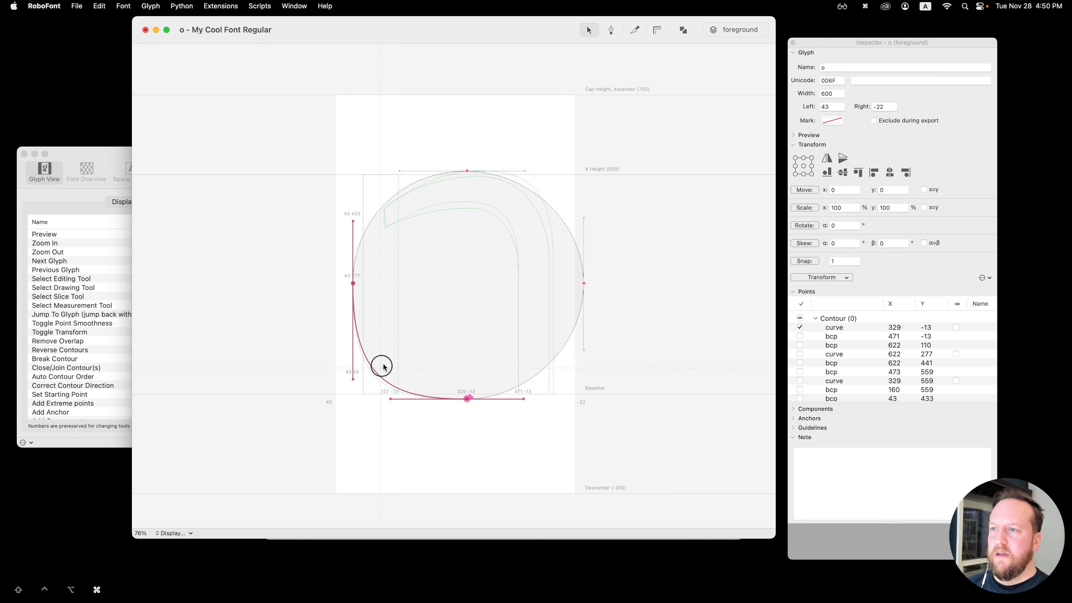
{"action": "left_click_drag", "start_coordinate": [382, 366], "coordinate": [393, 355]}
{"action": "left_click", "coordinate": [492, 317]}
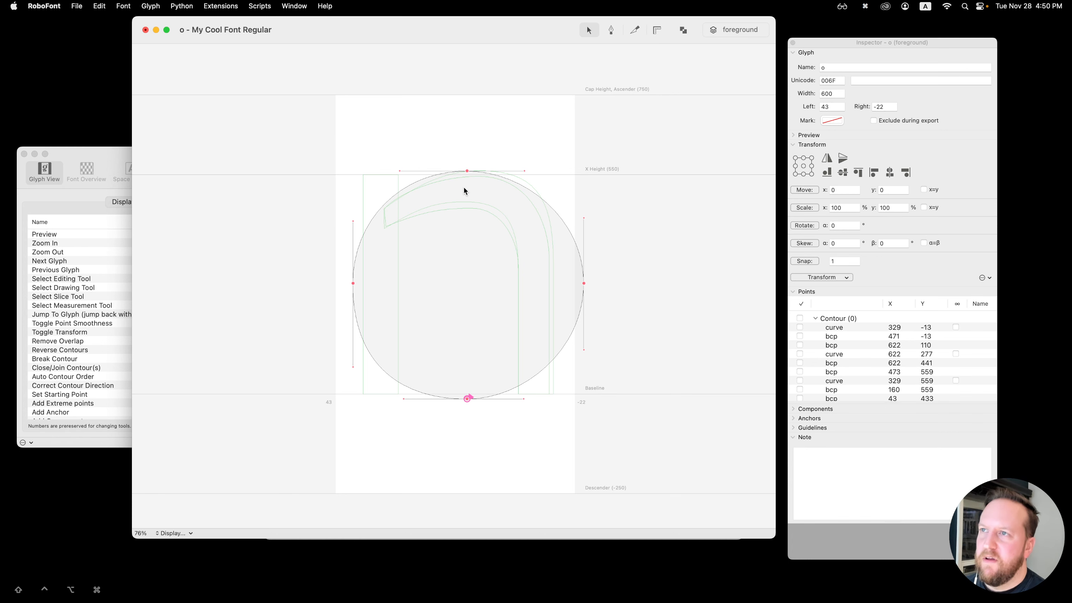
Step: Copy the contour's upper-left curve segment and delete the entire contour from the glyph
{"action": "left_click", "coordinate": [387, 204]}
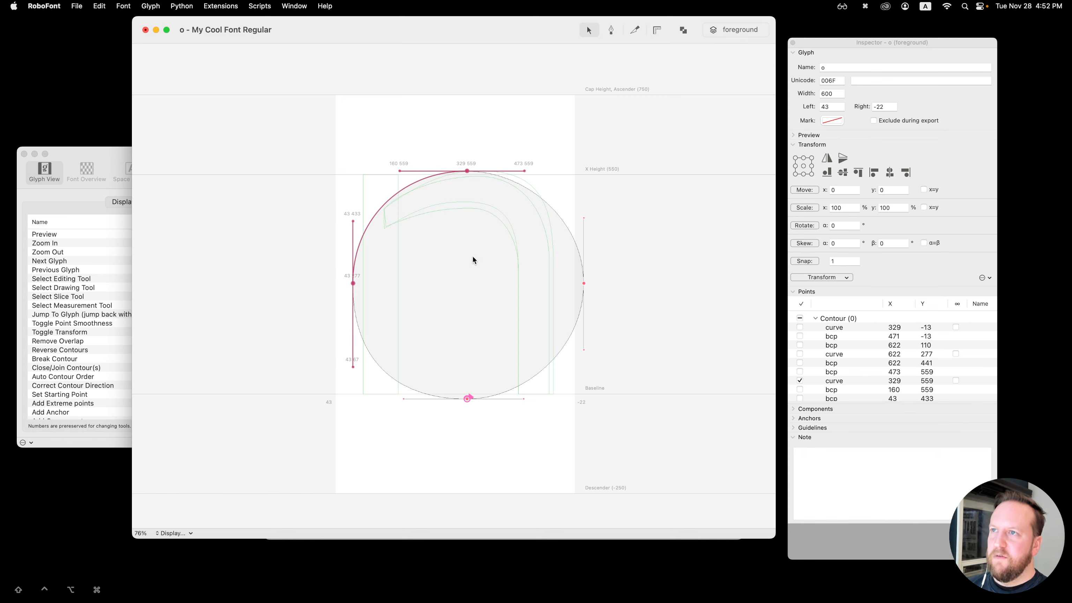
{"action": "key", "text": "super+a"}
{"action": "key", "text": "BackSpace"}
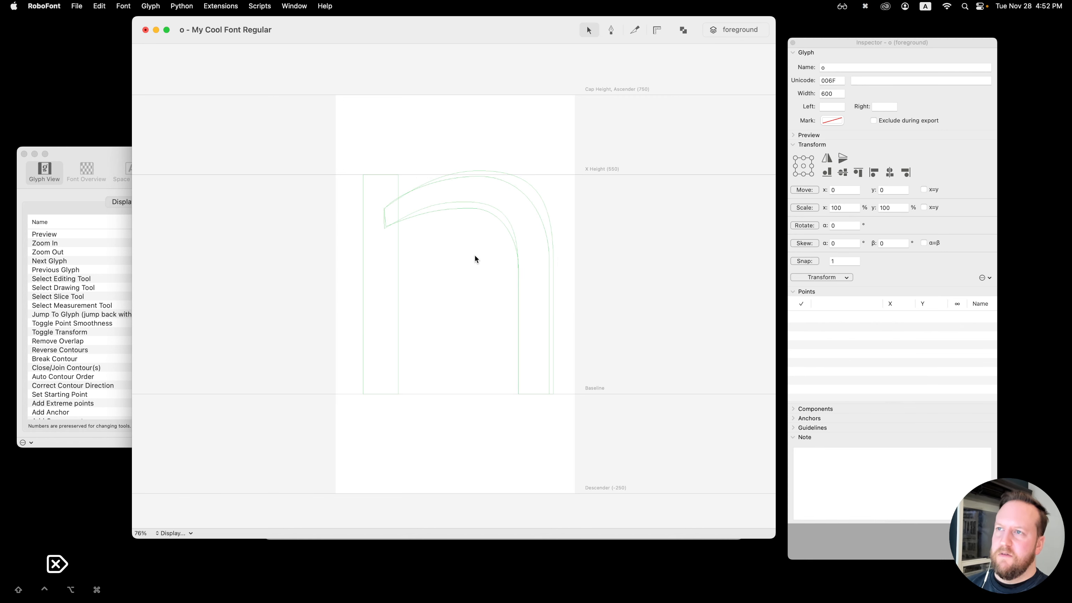
Step: Paste the copied curve segment twice and flip the second copy top to bottom
{"action": "key", "text": "super+v"}
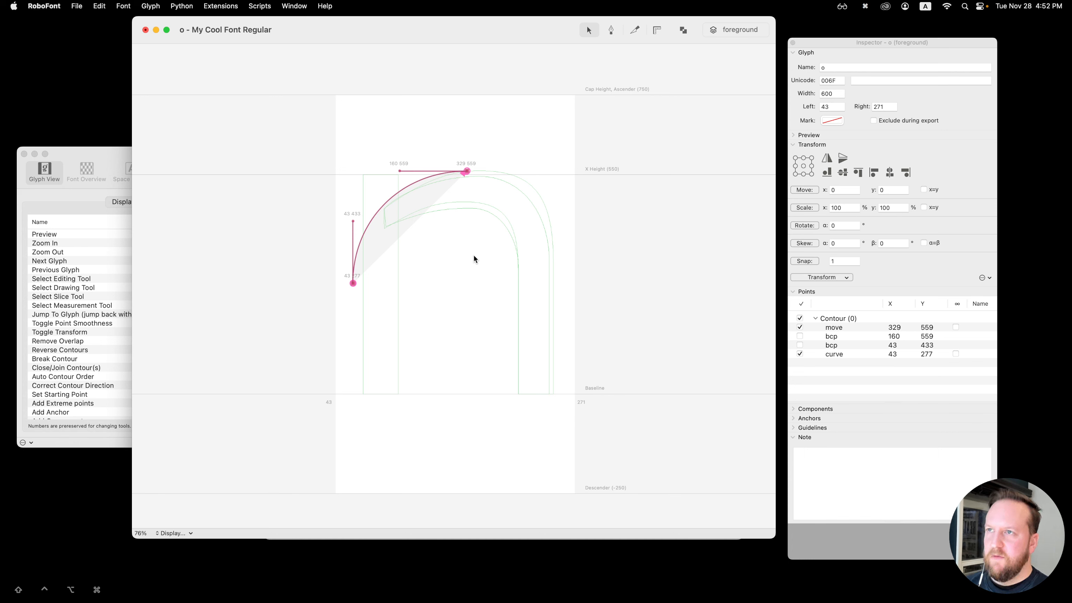
{"action": "key", "text": "super+v"}
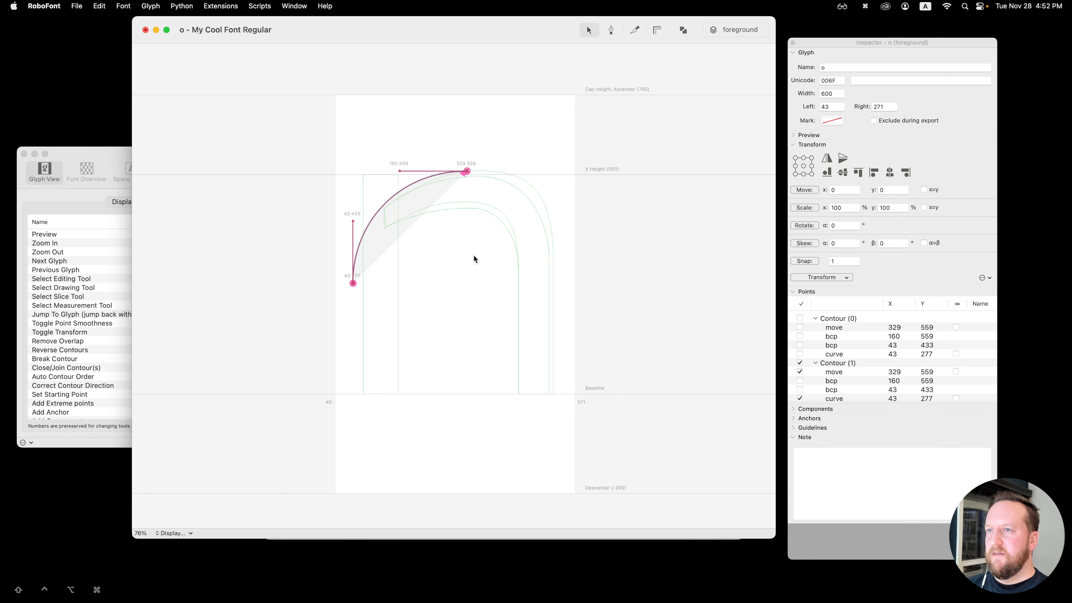
{"action": "key", "text": "backslash"}
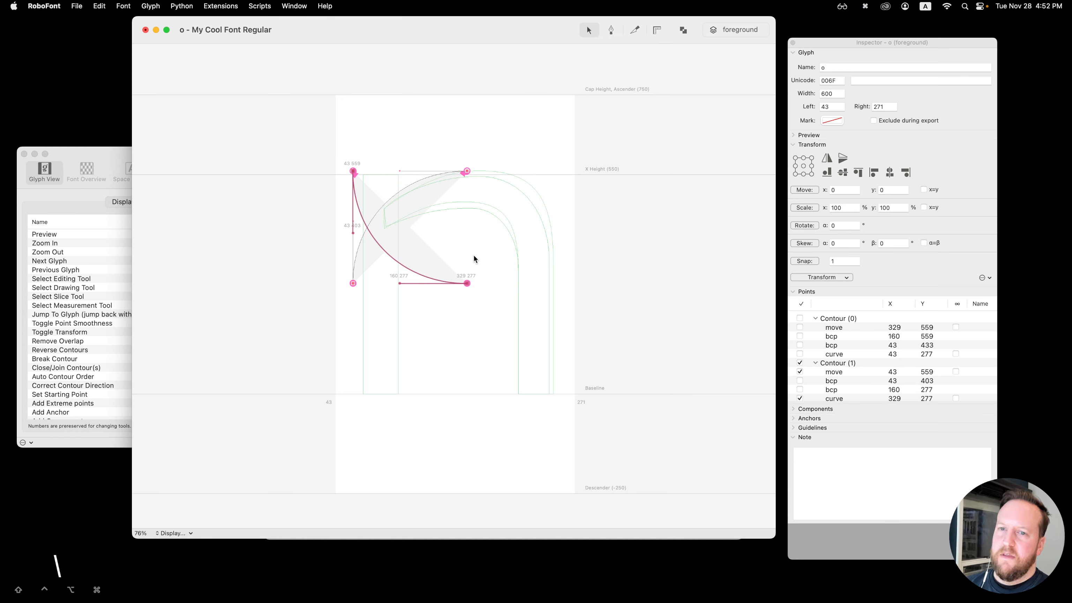
Step: Look up the flip and rotate commands in the Glyph View hot keys list, and return to the glyph
{"action": "left_click", "coordinate": [92, 153]}
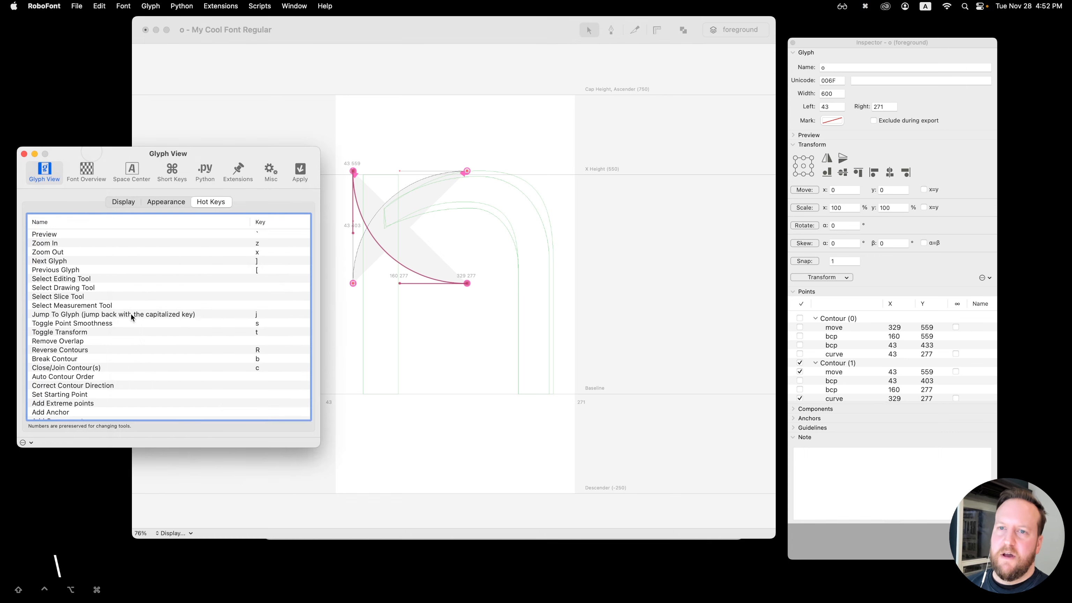
{"action": "scroll", "coordinate": [135, 334], "scroll_direction": "down", "scroll_amount": 8}
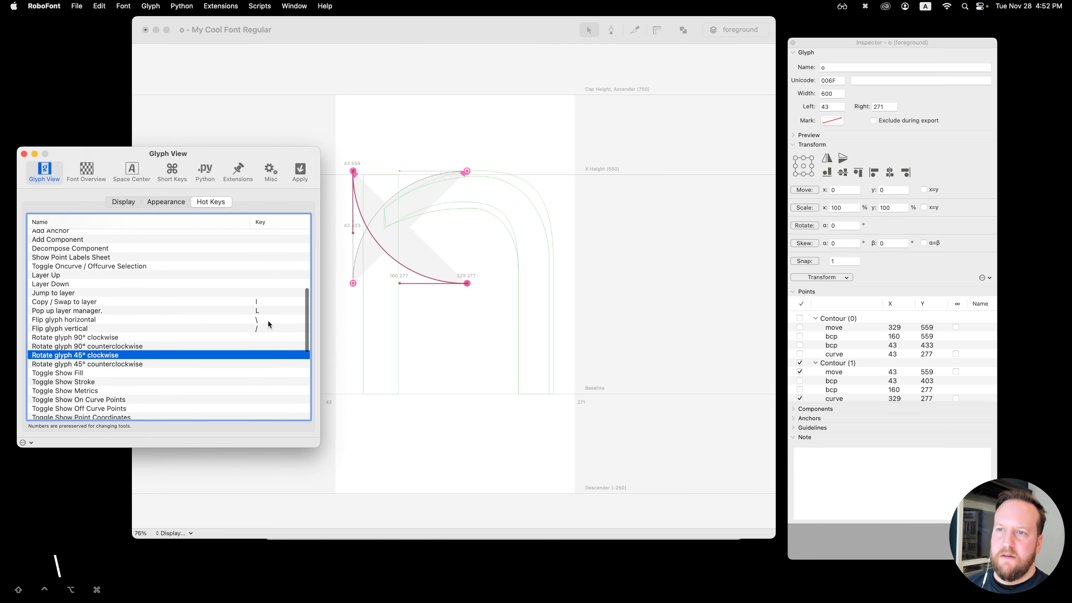
{"action": "left_click", "coordinate": [453, 327]}
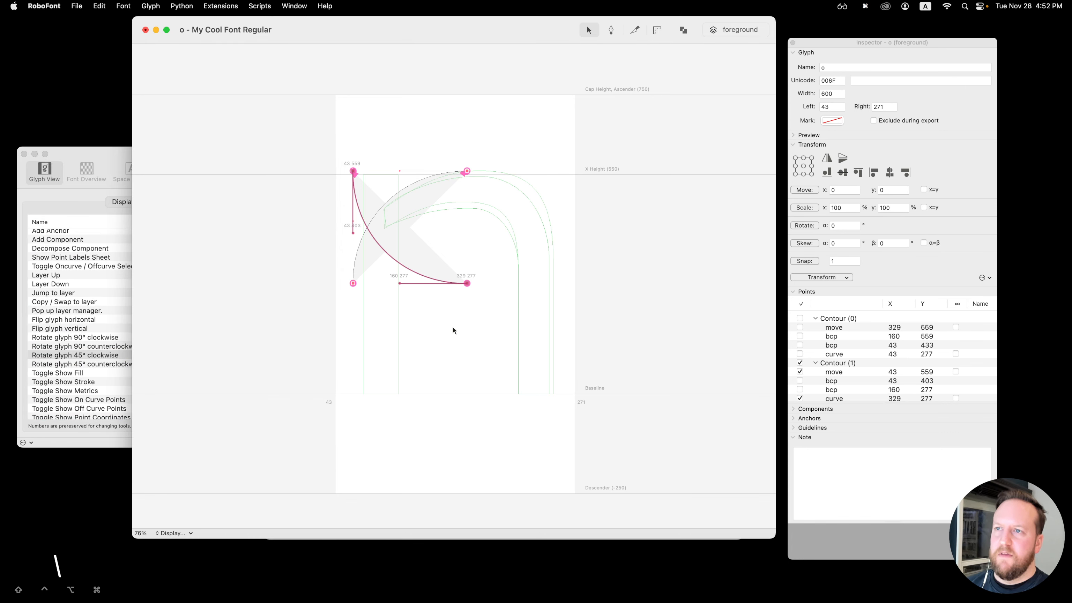
Step: Join the flipped curve segment to the upper one at (43, 277) to form the bowl's left half, and duplicate that half in place
{"action": "left_click_drag", "start_coordinate": [359, 168], "coordinate": [357, 284]}
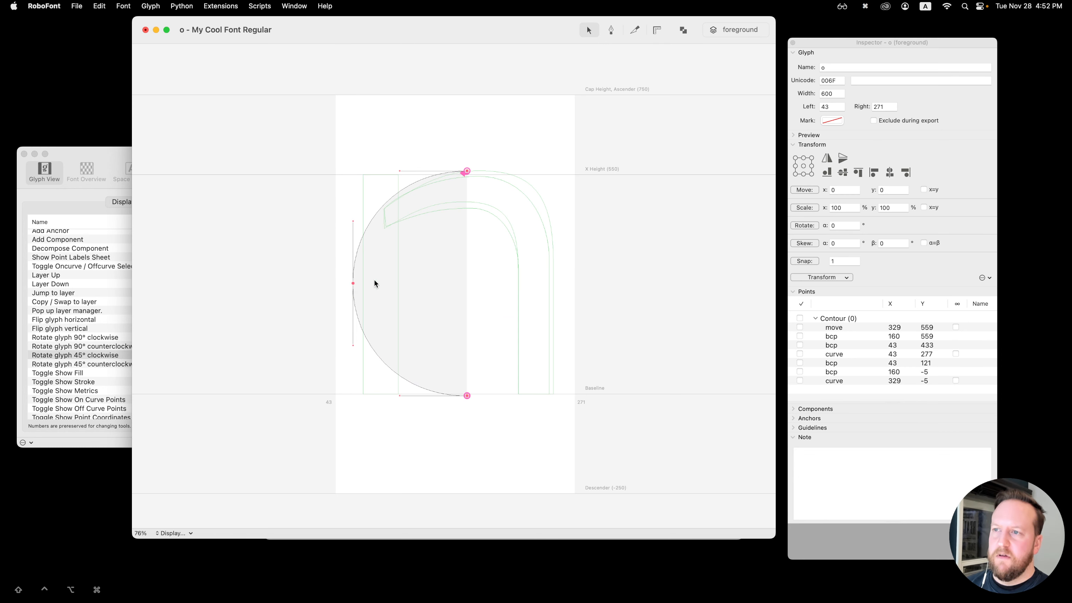
{"action": "key", "text": "super+a"}
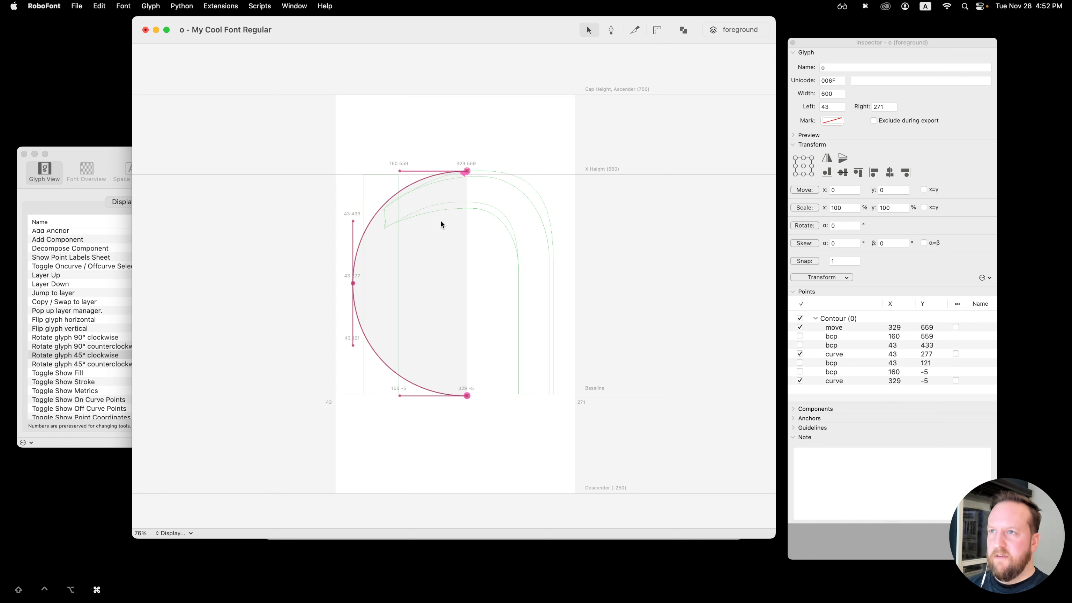
{"action": "key", "text": "super+c"}
{"action": "key", "text": "super+v"}
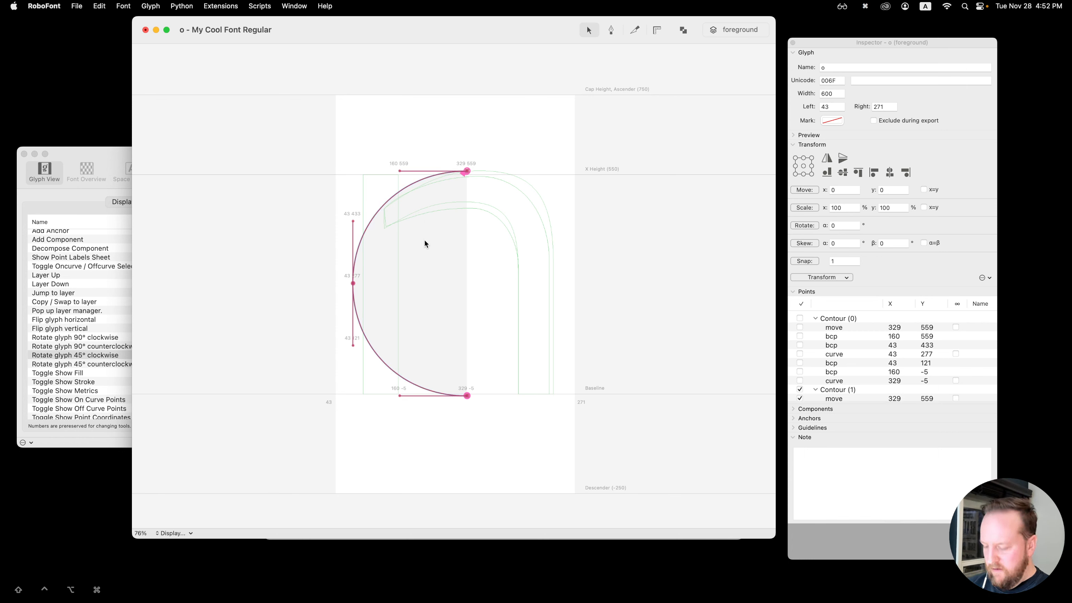
Step: Flip the duplicated half both horizontally and vertically, move it 300 units right, and join its ends to the original half to close the contour
{"action": "key", "text": "v"}
{"action": "key", "text": "shift+super+Right"}
{"action": "key", "text": "shift+super+Right"}
{"action": "key", "text": "shift+super+Right"}
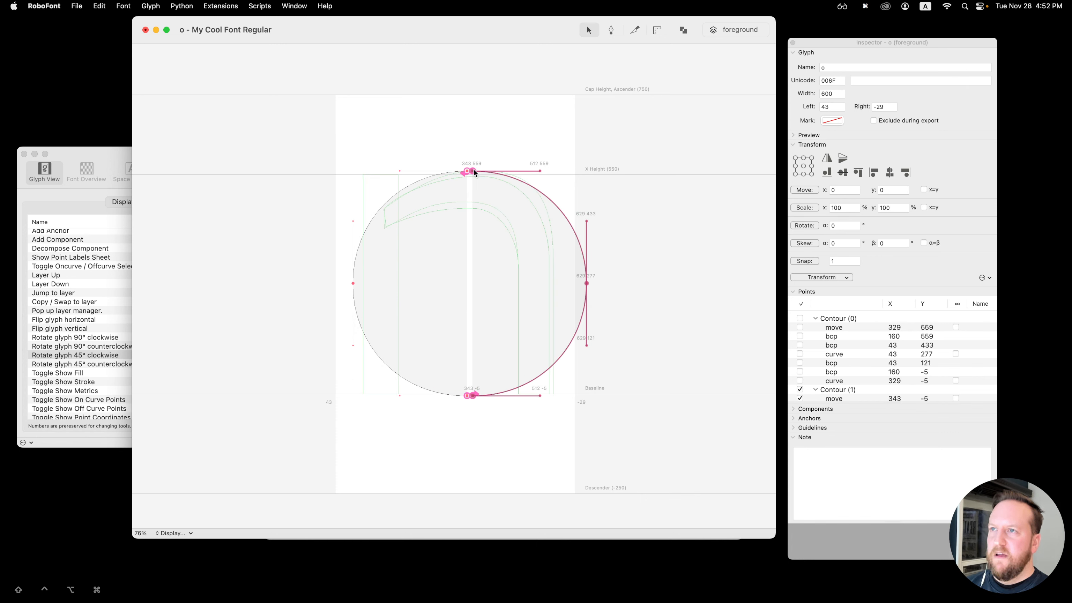
{"action": "left_click_drag", "start_coordinate": [473, 173], "coordinate": [467, 172]}
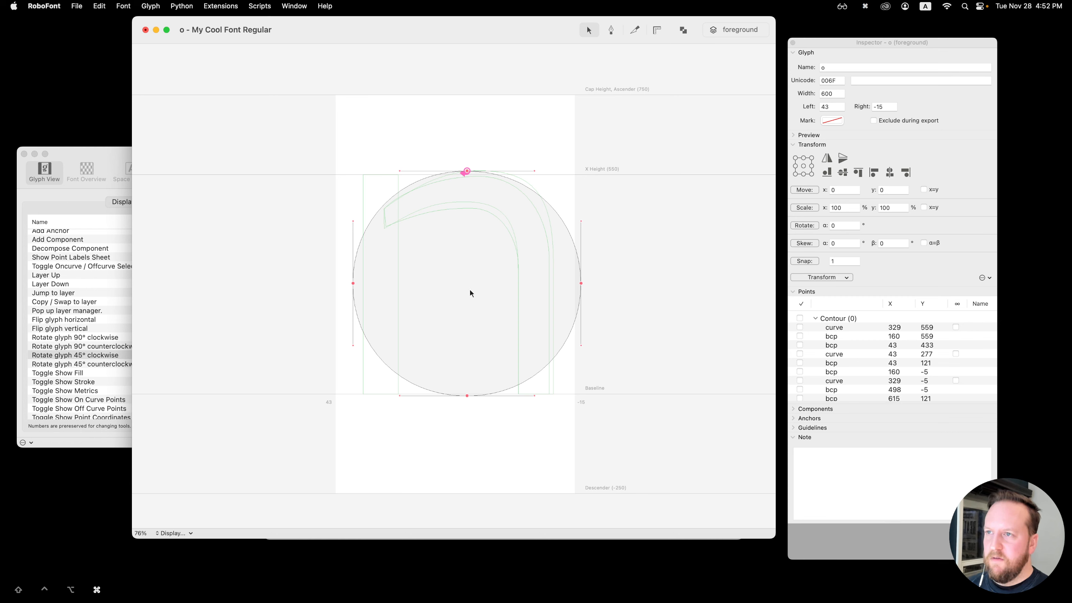
Step: Transform the whole contour, narrowing its width to about 88.2%, and scale it from the centre to about 97.9% wide and 99.6% high
{"action": "key", "text": "super+a"}
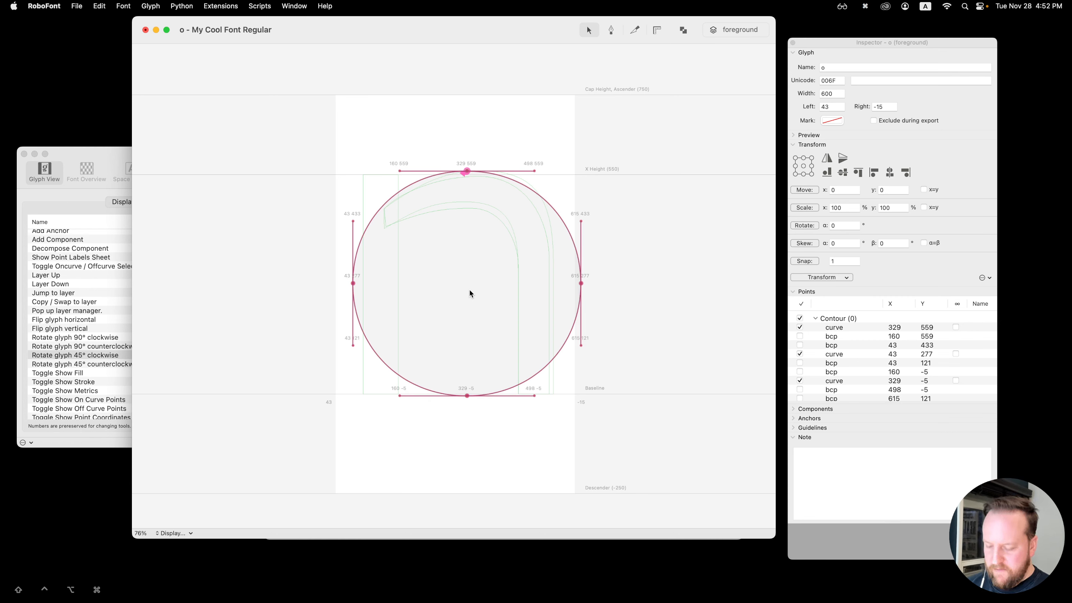
{"action": "key", "text": "super+t"}
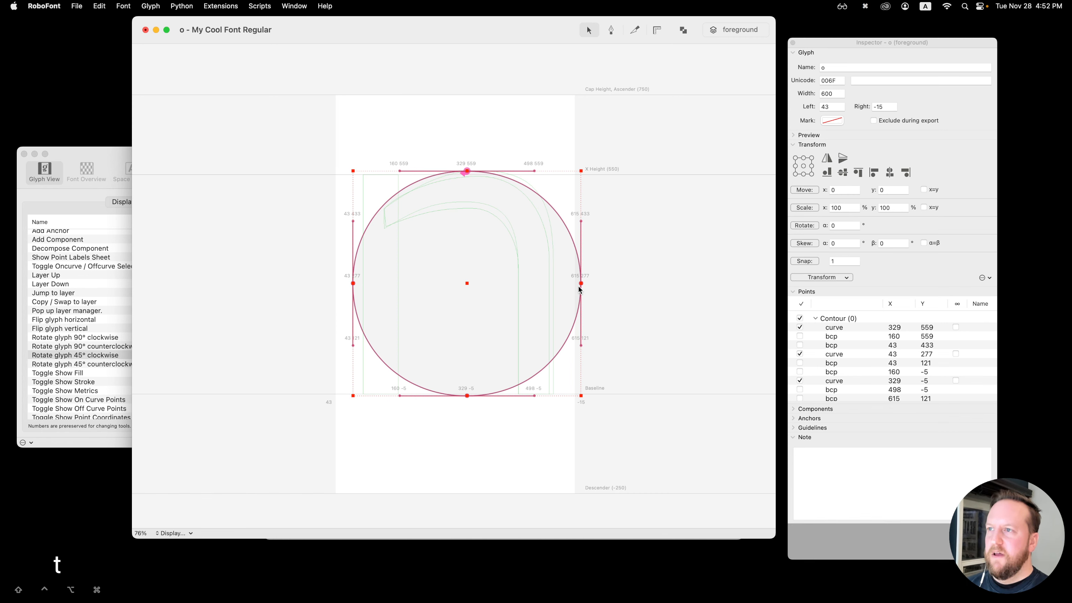
{"action": "left_click_drag", "start_coordinate": [579, 286], "coordinate": [556, 286]}
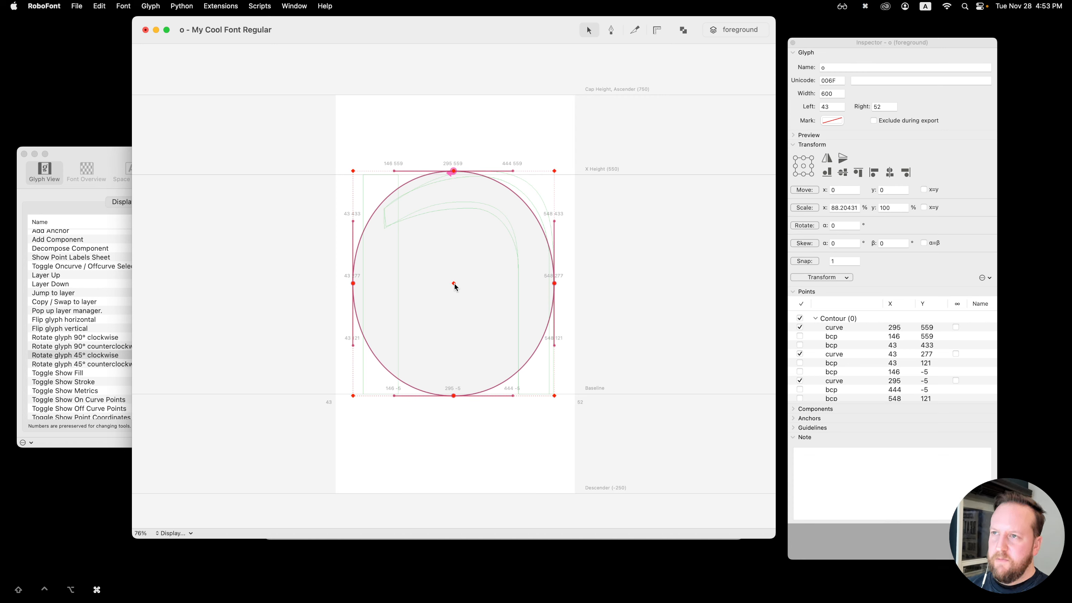
{"action": "left_click_drag", "start_coordinate": [427, 282], "coordinate": [453, 288]}
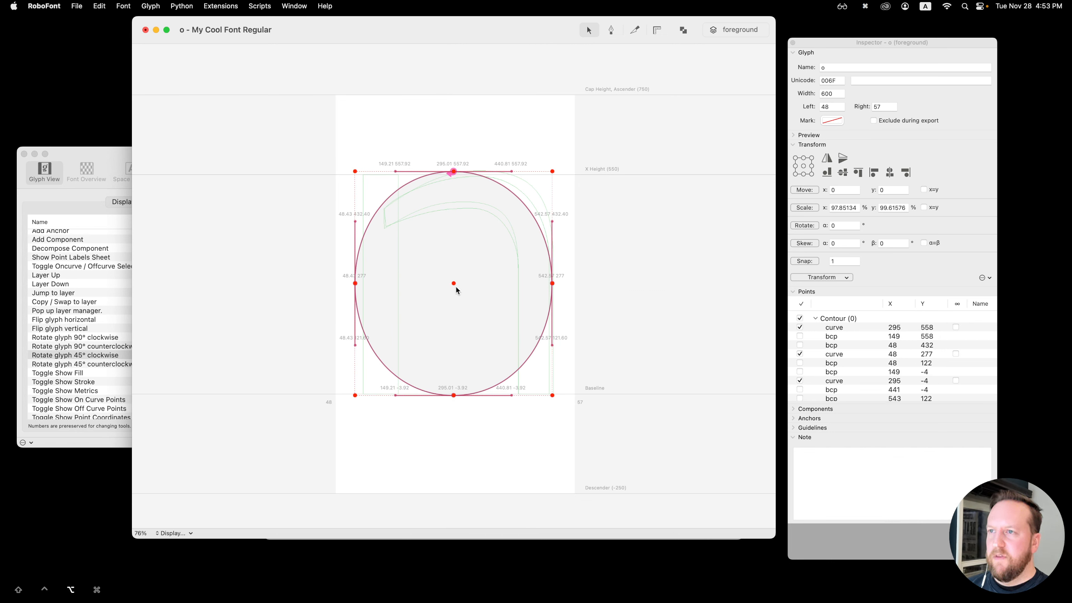
Step: Try rotating the contour and skewing it by about 12.5° with the transform box, undoing each change
{"action": "left_click_drag", "start_coordinate": [454, 287], "coordinate": [1058, 298]}
{"action": "key", "text": "super+z"}
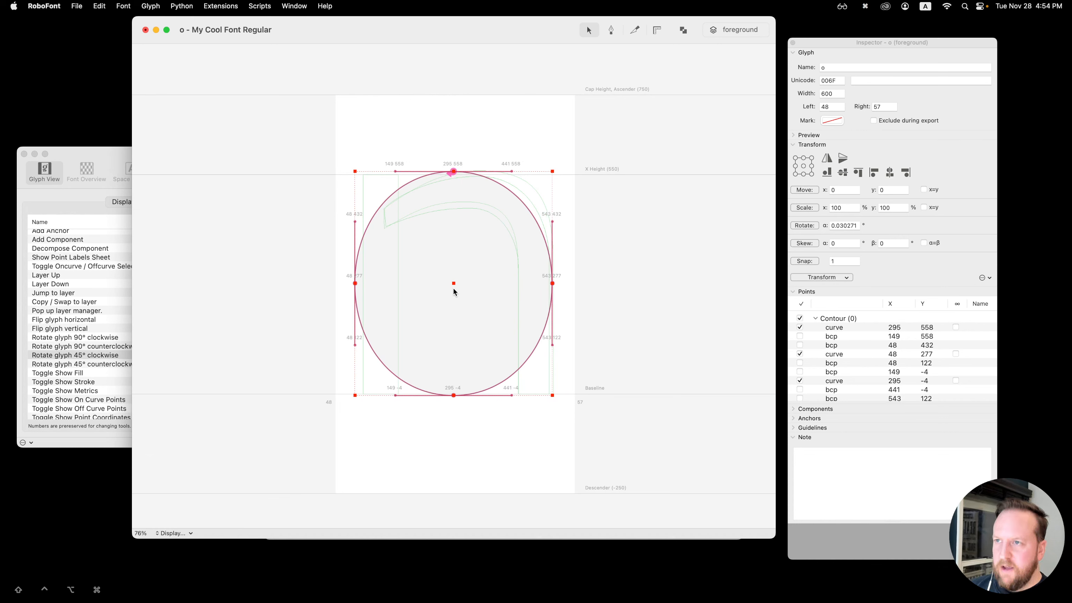
{"action": "left_click_drag", "start_coordinate": [454, 288], "coordinate": [501, 289]}
{"action": "key", "text": "super+z"}
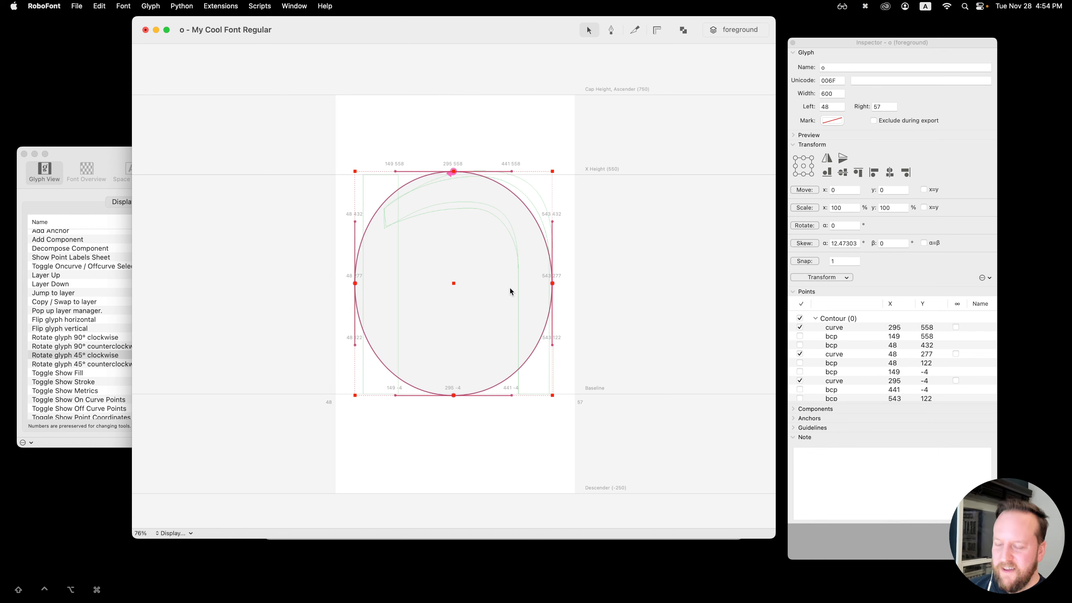
Step: Leave the transform and lengthen the side points' handles by 10 units, the upper pair to y 442 and the lower pair to y 112
{"action": "left_click", "coordinate": [489, 265]}
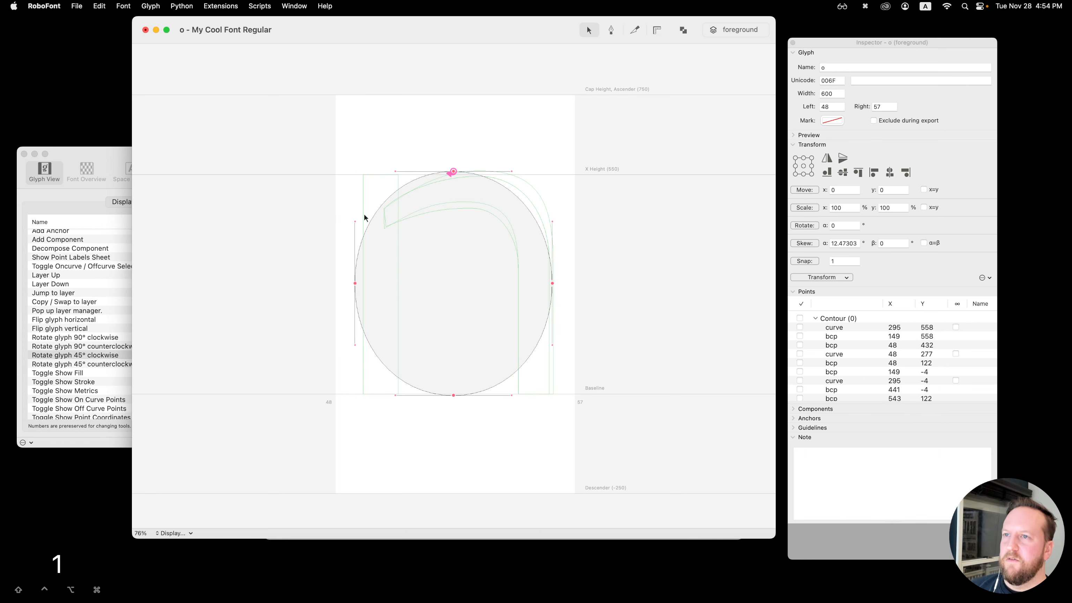
{"action": "left_click_drag", "start_coordinate": [350, 210], "coordinate": [571, 238]}
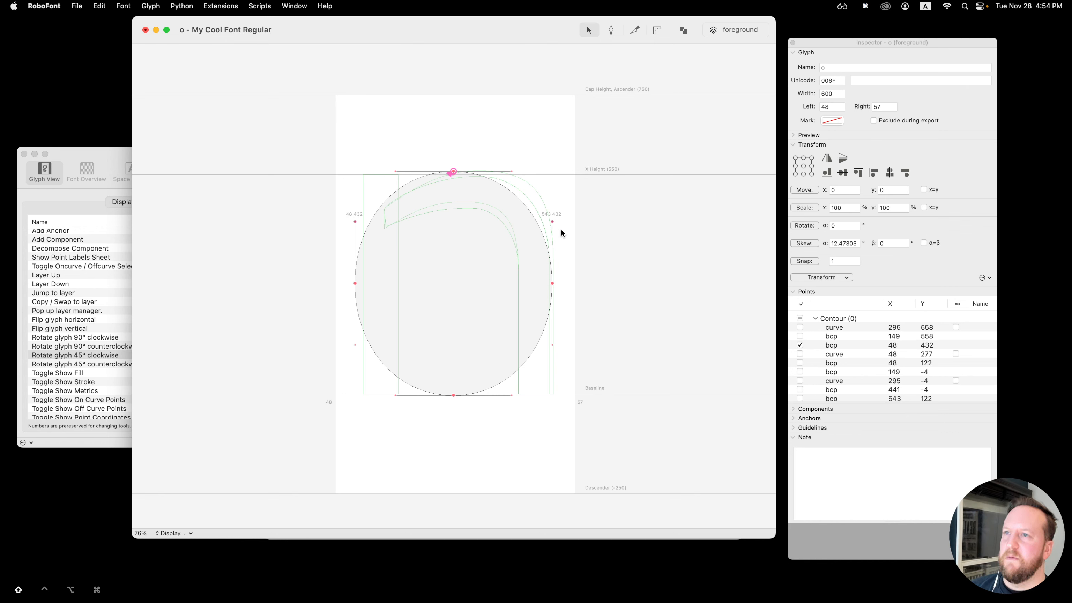
{"action": "key", "text": "shift+Up"}
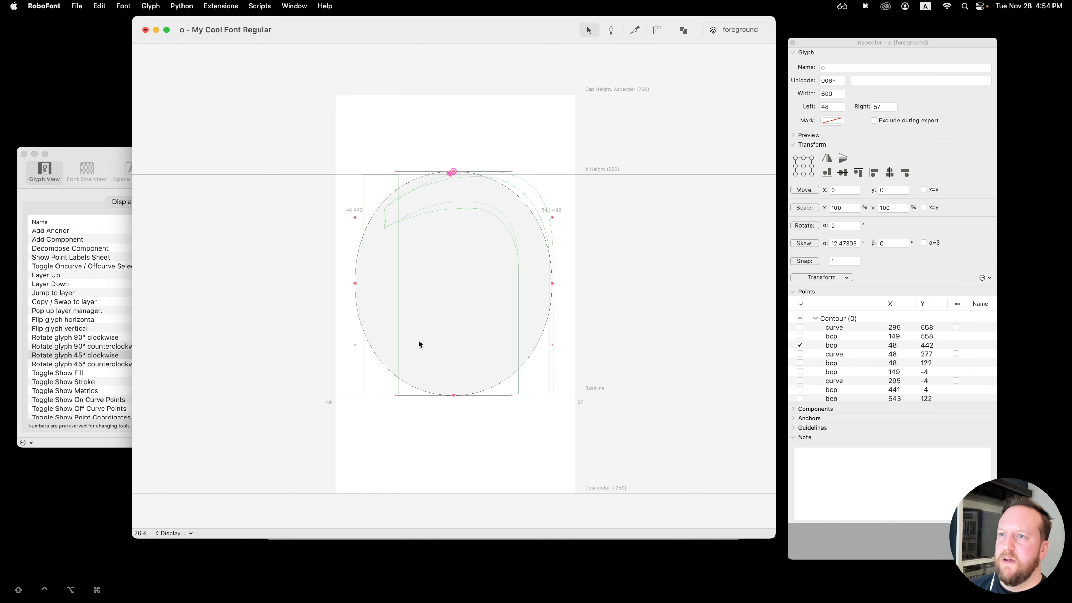
{"action": "left_click_drag", "start_coordinate": [312, 330], "coordinate": [595, 366]}
{"action": "key", "text": "shift+Down"}
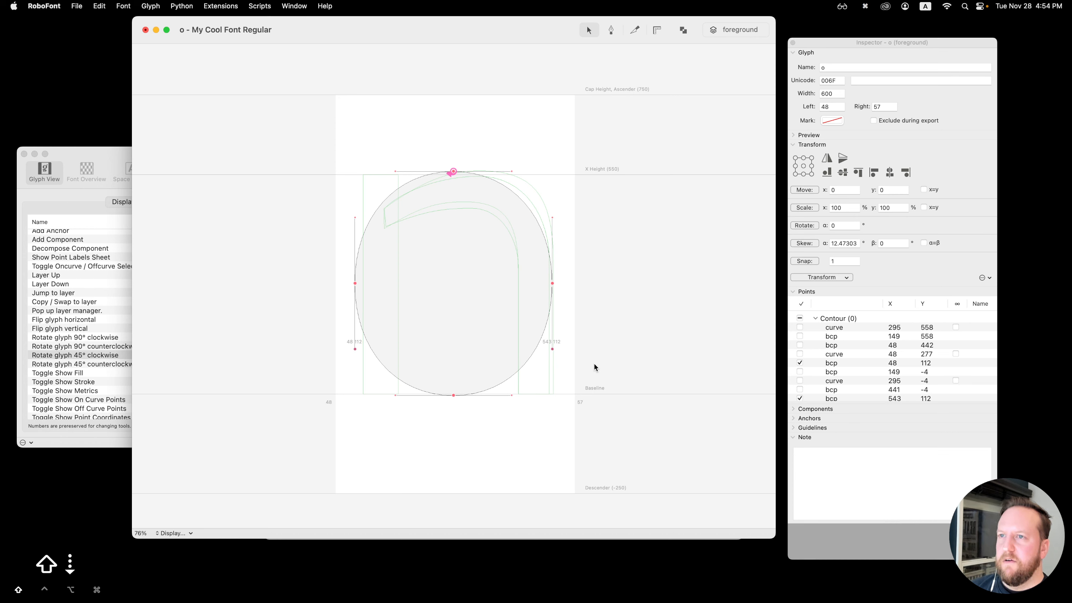
{"action": "left_click", "coordinate": [500, 281]}
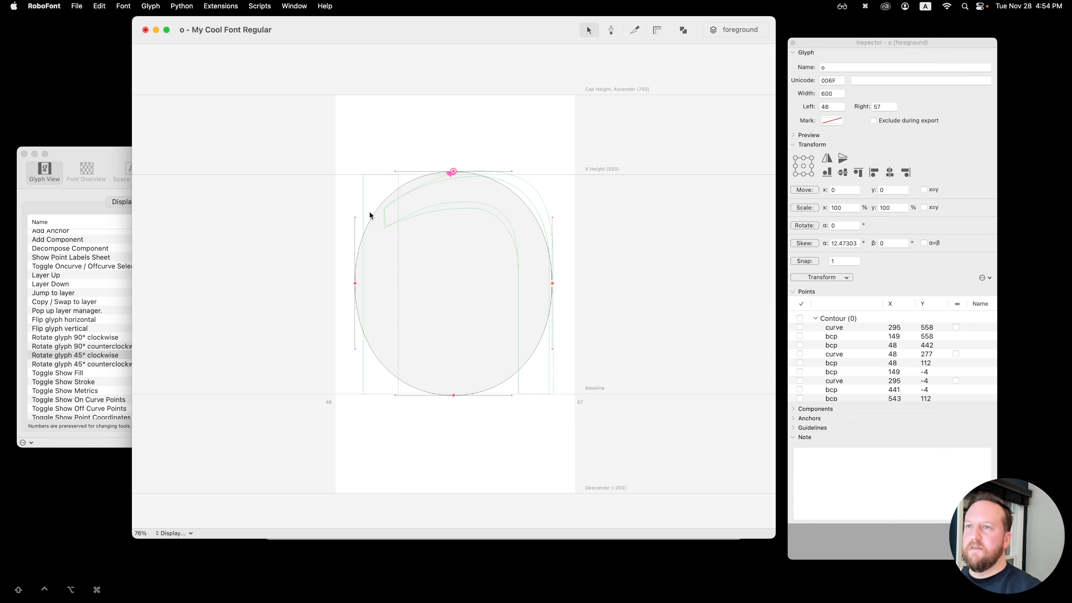
Step: Lengthen the top and bottom points' handles by 10 units, the left pair to x 139 and the right pair to x 451
{"action": "left_click_drag", "start_coordinate": [390, 161], "coordinate": [409, 406]}
{"action": "key", "text": "shift+Left"}
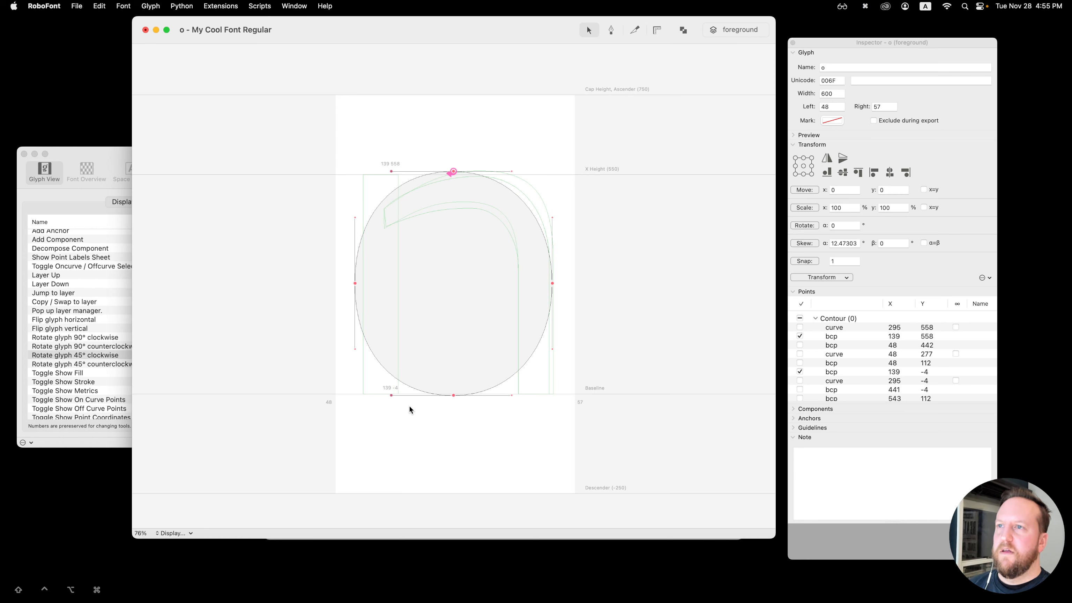
{"action": "left_click_drag", "start_coordinate": [505, 147], "coordinate": [525, 424]}
{"action": "key", "text": "shift+Right"}
{"action": "left_click", "coordinate": [431, 266]}
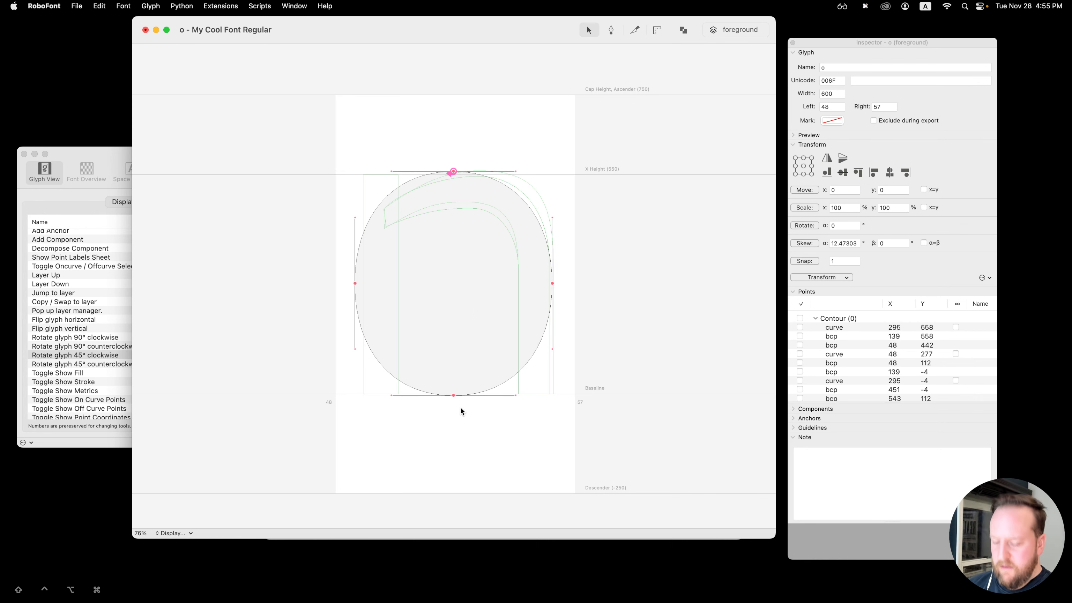
{"action": "key", "text": "z"}
{"action": "key", "text": "z"}
{"action": "key", "text": "z"}
{"action": "key", "text": "x"}
{"action": "key", "text": "x"}
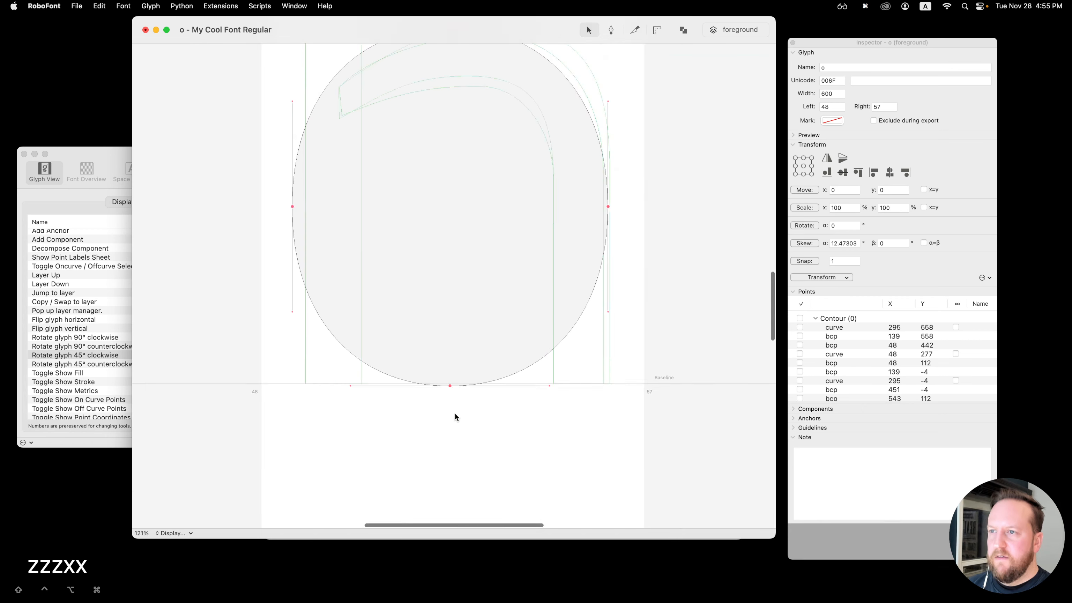
{"action": "key", "text": "x"}
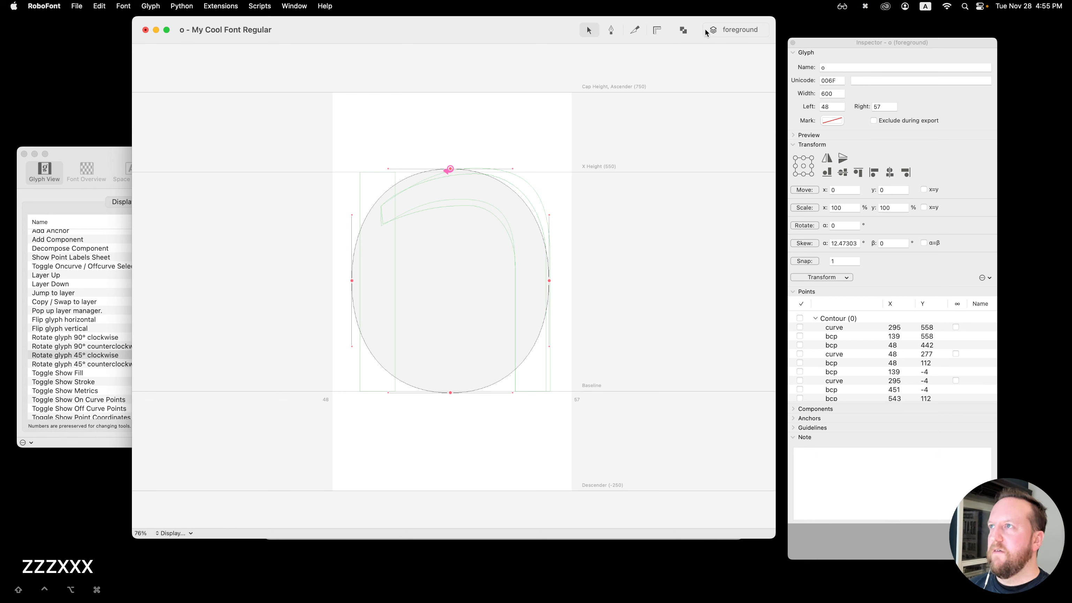
Step: Delete the n reference outlines from the background layer and return to the foreground layer
{"action": "left_click", "coordinate": [726, 32]}
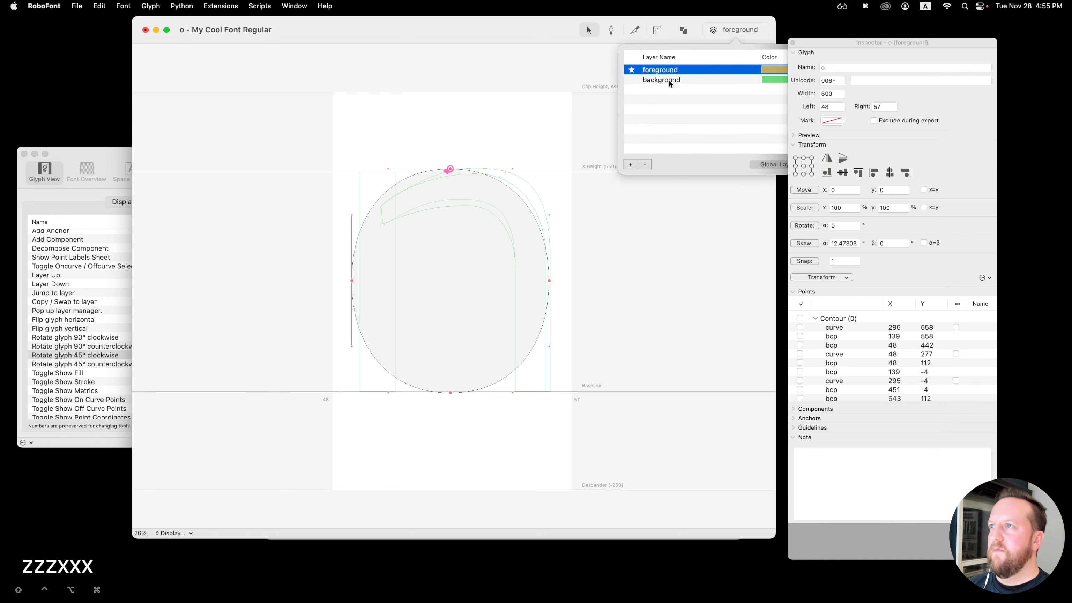
{"action": "left_click", "coordinate": [667, 81]}
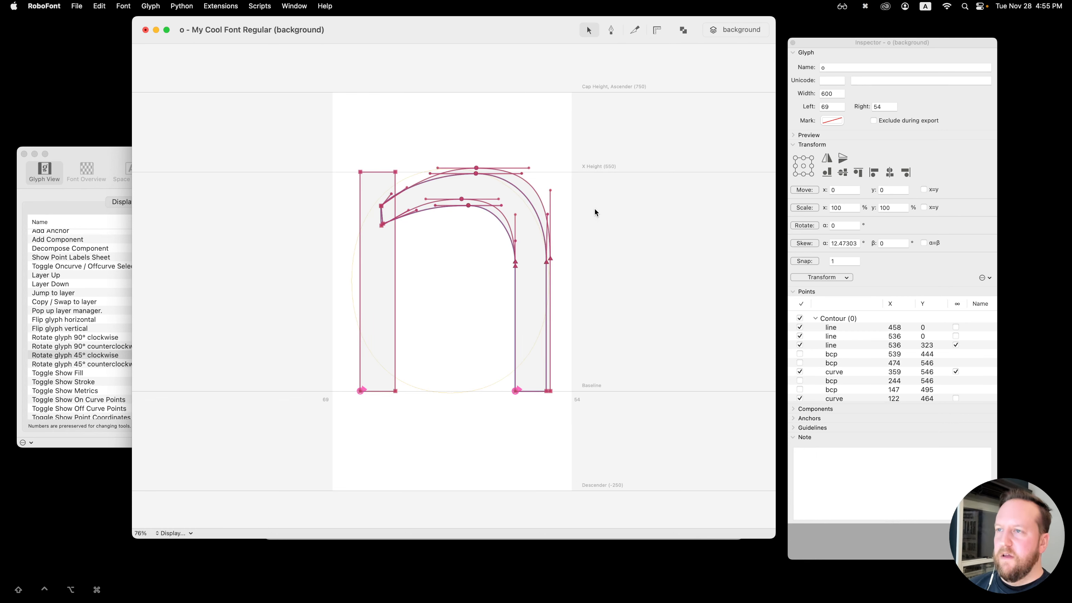
{"action": "key", "text": "BackSpace"}
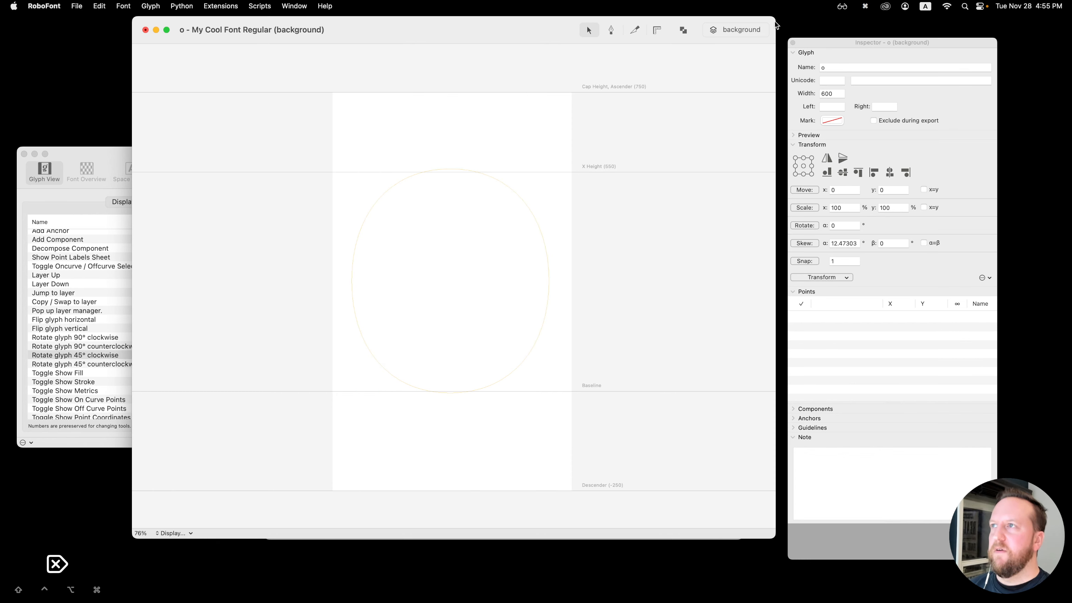
{"action": "left_click", "coordinate": [729, 31]}
{"action": "left_click", "coordinate": [677, 68]}
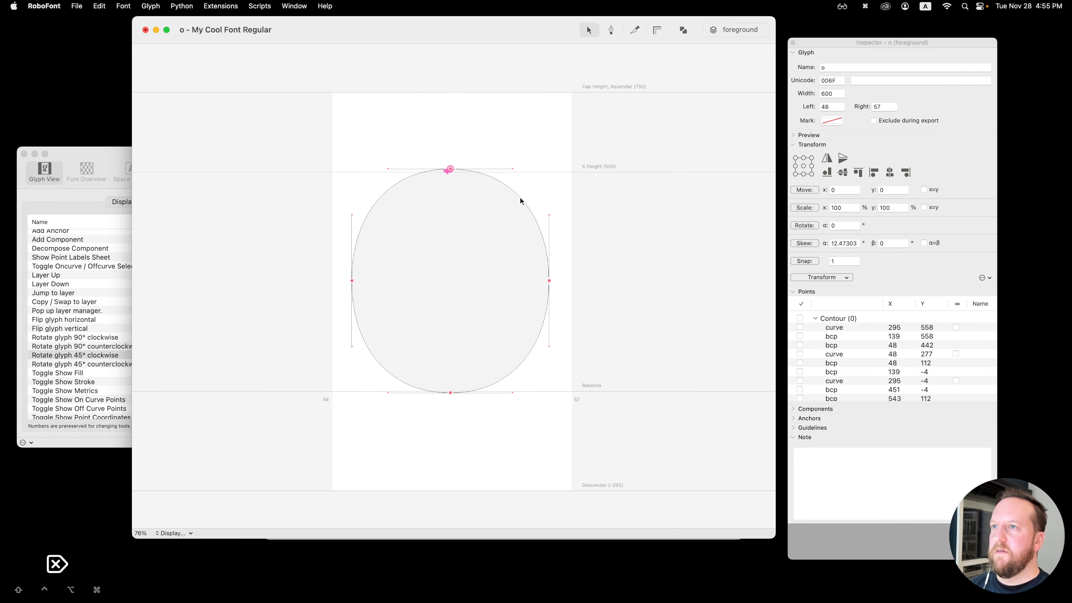
Step: Look up the Layer Up and Layer Down commands and try to switch one layer down
{"action": "left_click", "coordinate": [151, 5]}
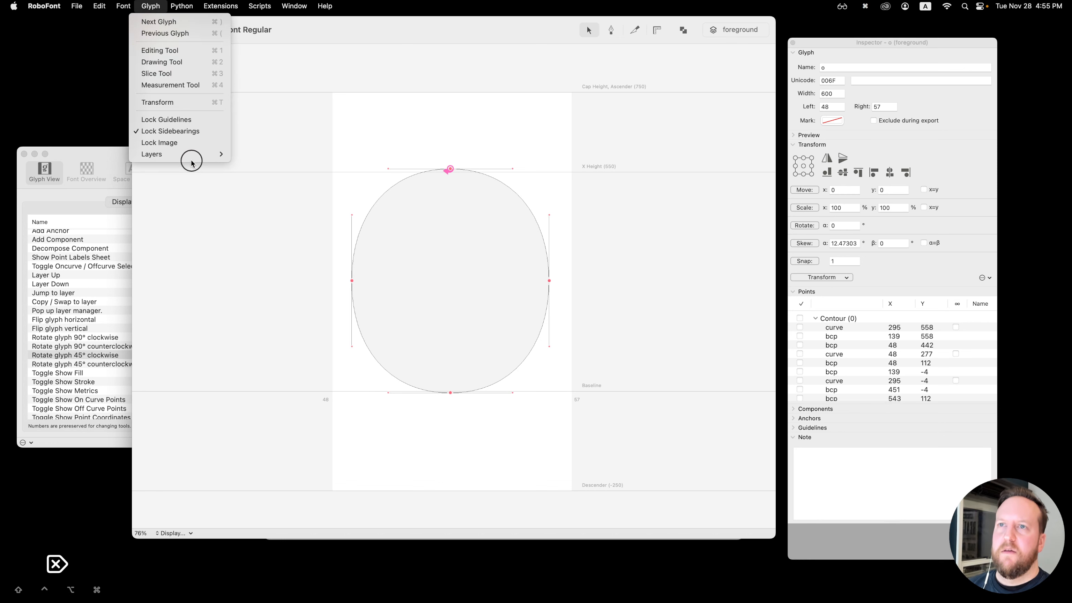
{"action": "mouse_move", "coordinate": [195, 159]}
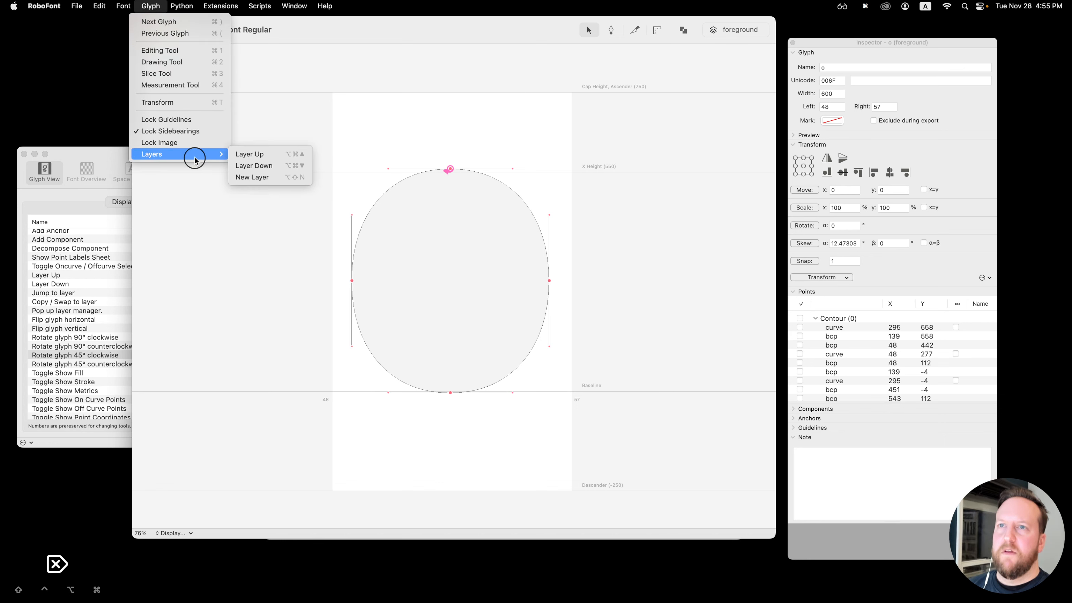
{"action": "left_click", "coordinate": [297, 155]}
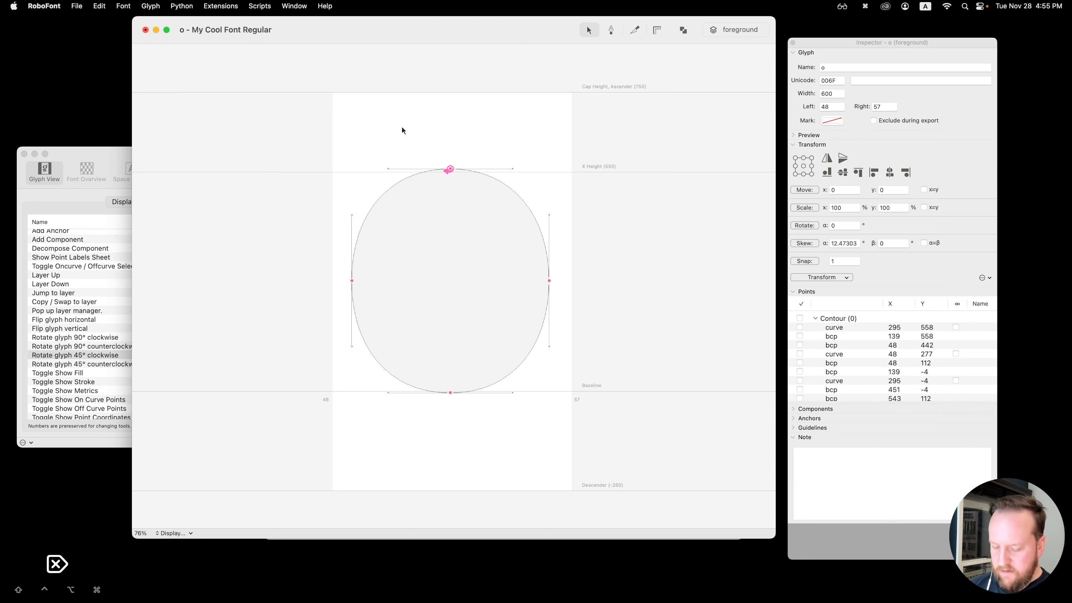
{"action": "key", "text": "alt+super+Down"}
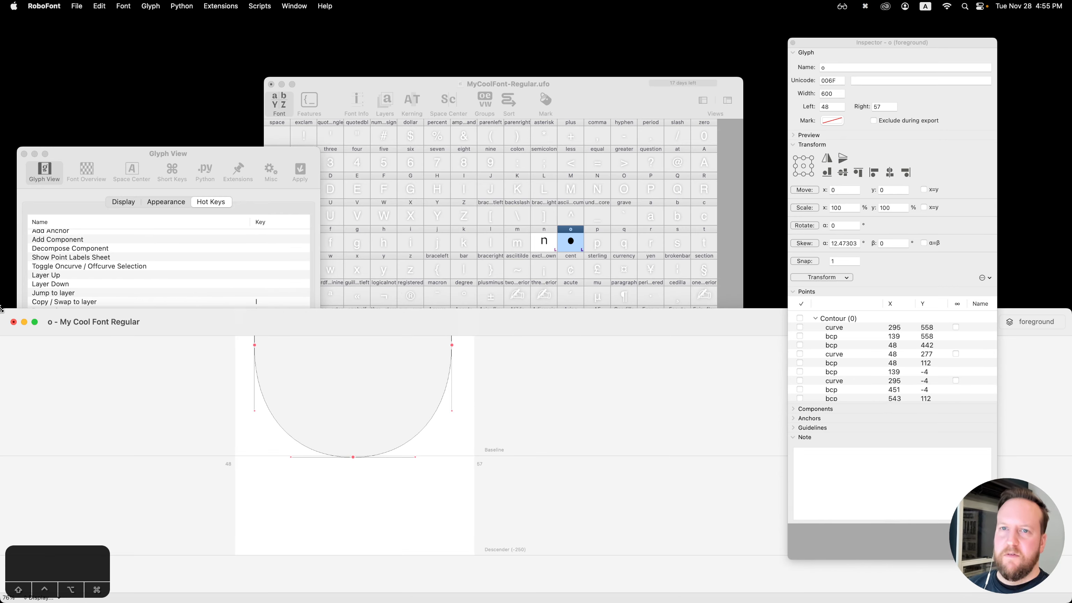
Step: Resize the glyph window to a tall, narrower frame beside the Inspector and centre the glyph in it
{"action": "left_click_drag", "start_coordinate": [2, 309], "coordinate": [185, 14]}
{"action": "left_click_drag", "start_coordinate": [1070, 16], "coordinate": [753, 17]}
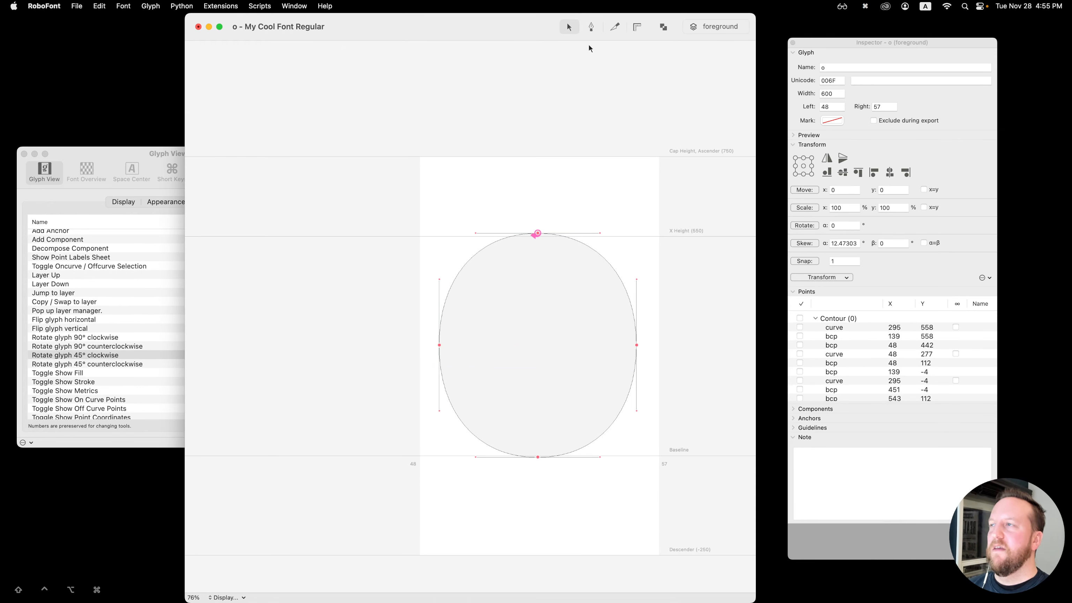
{"action": "left_click_drag", "start_coordinate": [497, 33], "coordinate": [460, 32]}
{"action": "scroll", "coordinate": [532, 202], "scroll_direction": "right", "scroll_amount": 3}
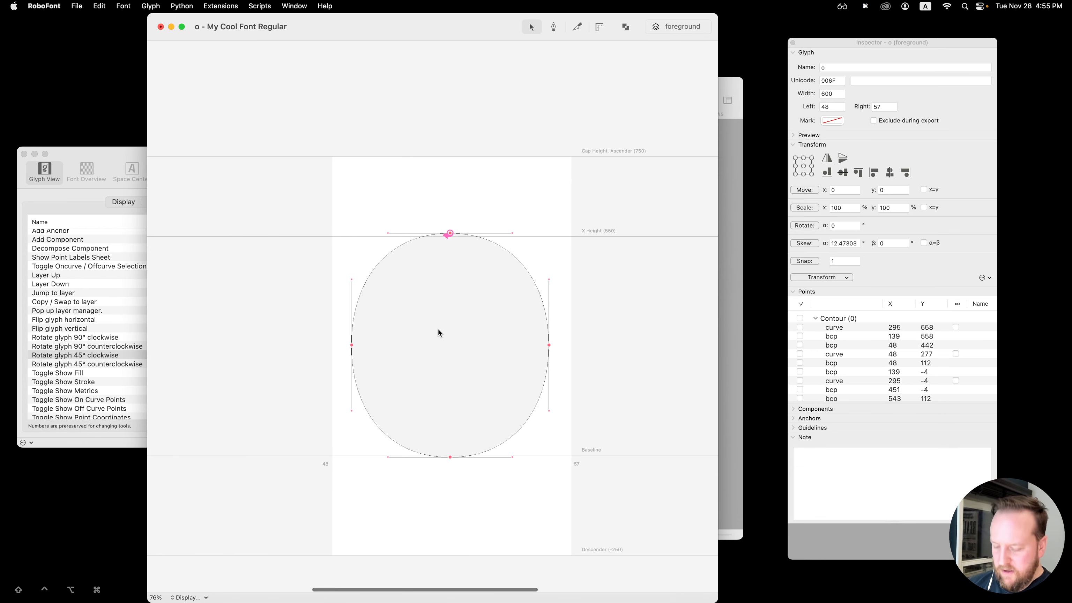
Step: Copy the foreground contour with its metrics to the background layer, check the copy there, and return to the foreground
{"action": "key", "text": "l"}
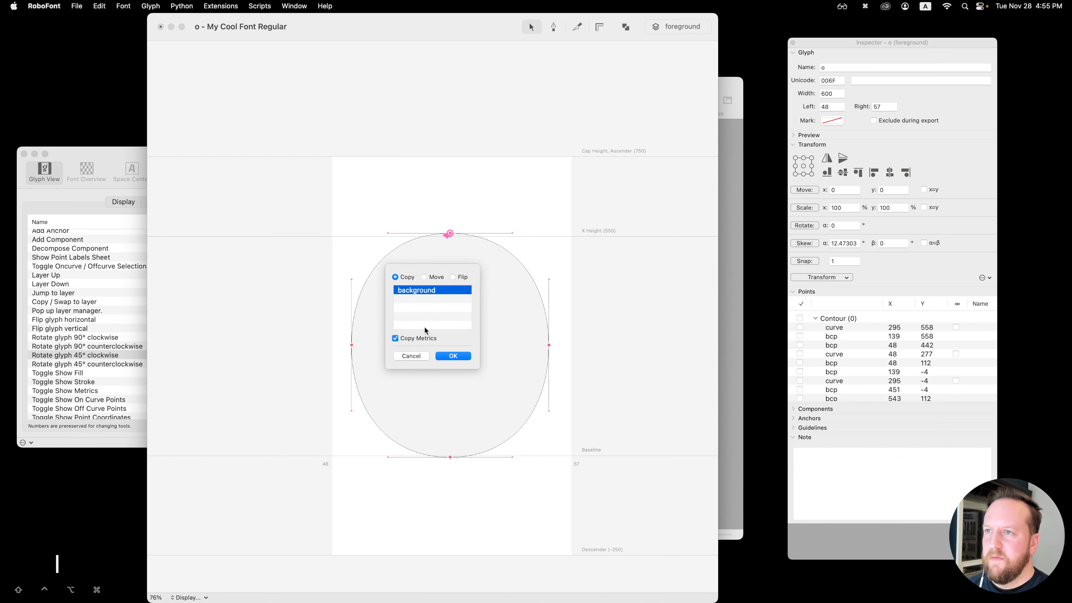
{"action": "left_click", "coordinate": [452, 357]}
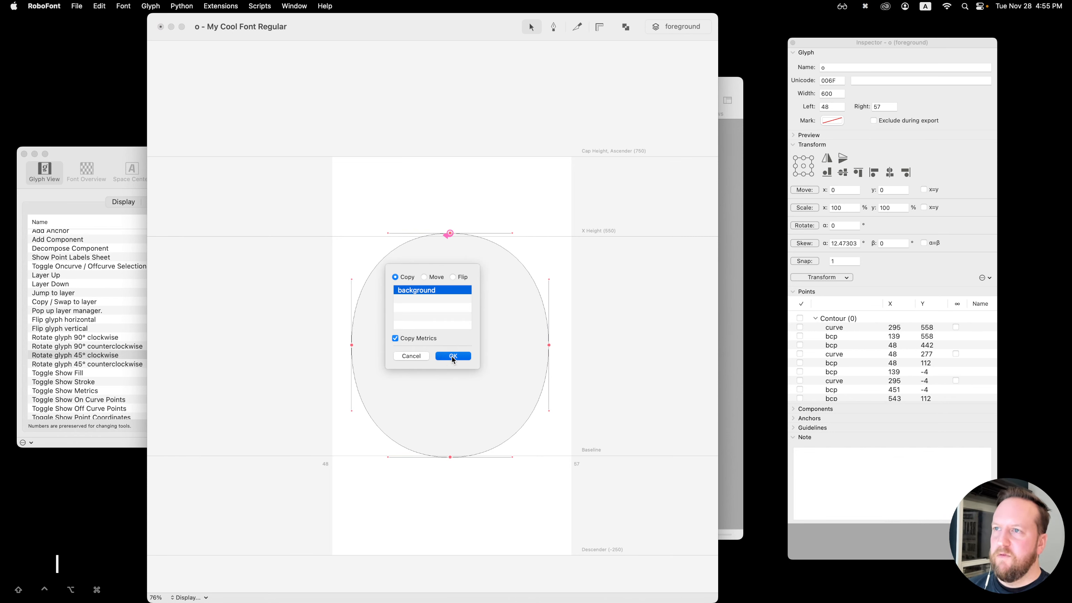
{"action": "left_click", "coordinate": [672, 34]}
{"action": "left_click", "coordinate": [614, 79]}
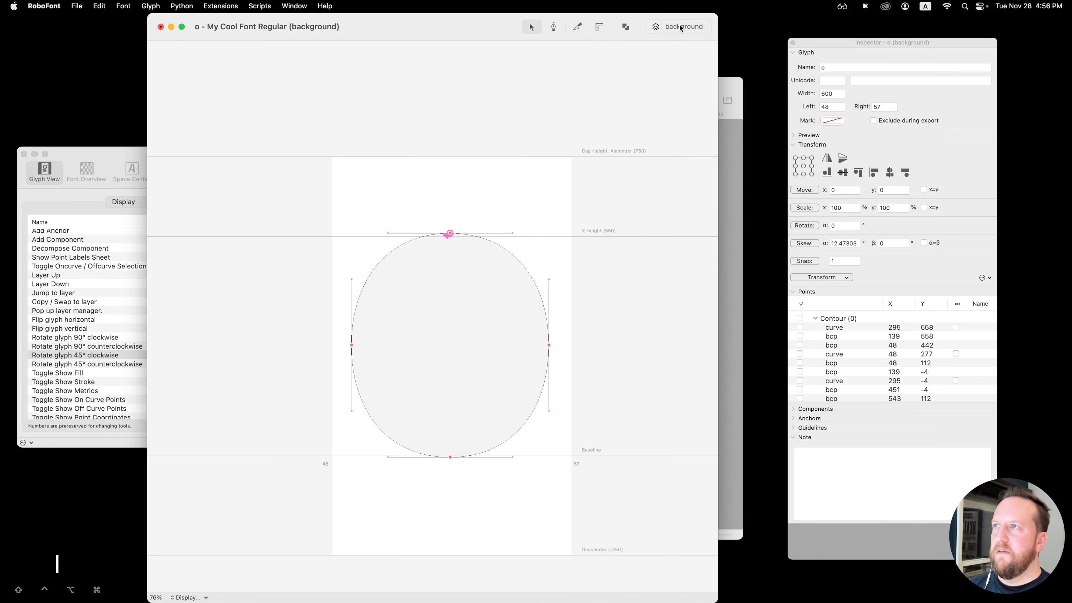
{"action": "left_click", "coordinate": [680, 27]}
{"action": "left_click", "coordinate": [621, 69]}
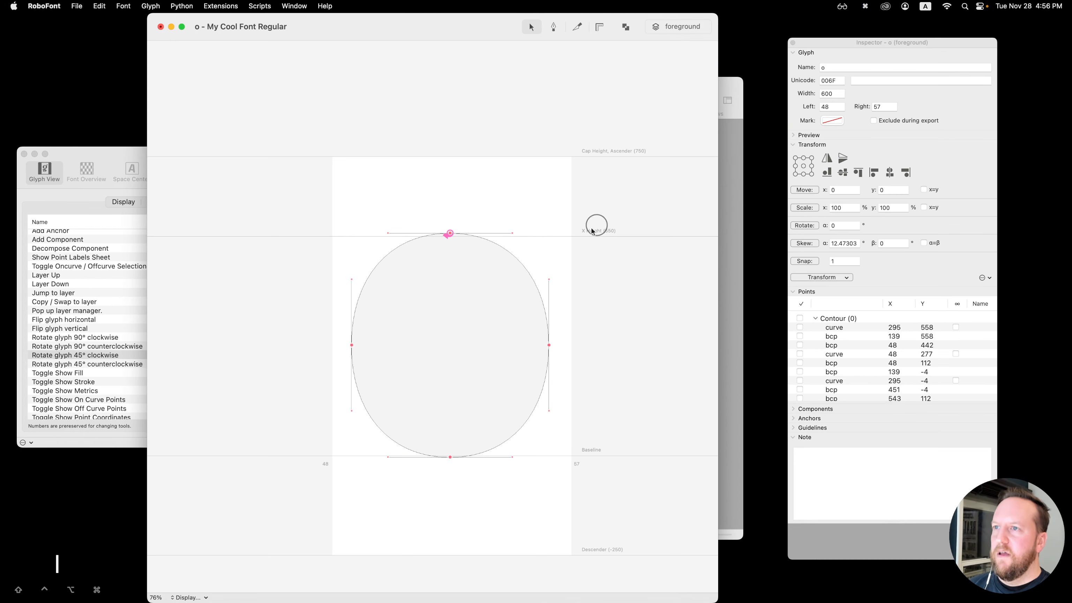
Step: Flip the entire foreground contour both horizontally and vertically, and deselect it
{"action": "key", "text": "super+a"}
{"action": "key", "text": "v"}
{"action": "left_click", "coordinate": [453, 312]}
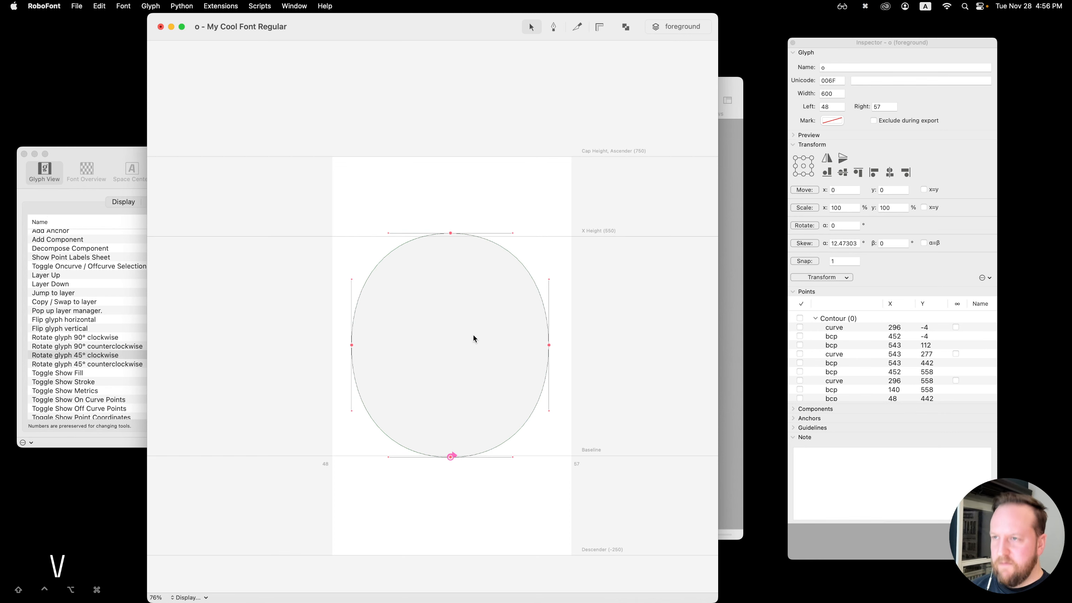
Step: Examine the coordinates of the outer contour's bottom and top extreme points against the baseline and x-height
{"action": "key", "text": "z"}
{"action": "key", "text": "z"}
{"action": "key", "text": "z"}
{"action": "left_click", "coordinate": [458, 436]}
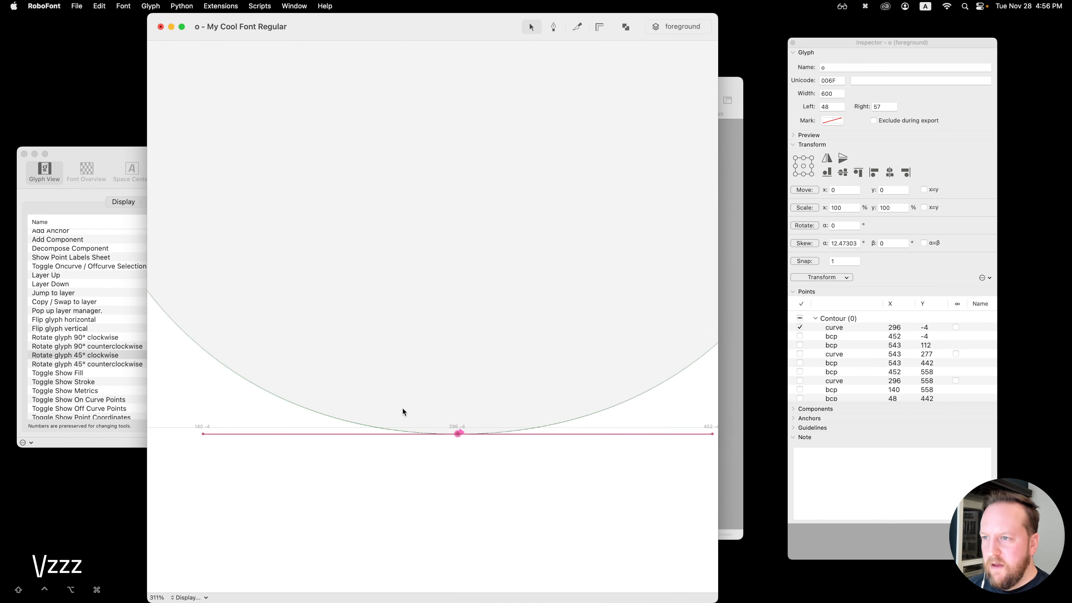
{"action": "key", "text": "x"}
{"action": "key", "text": "x"}
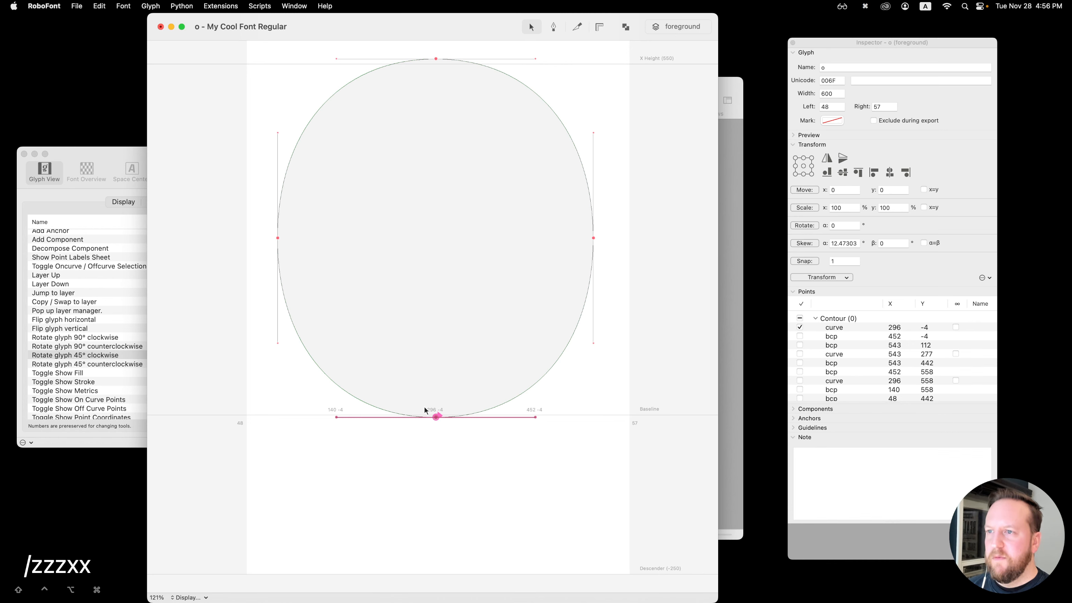
{"action": "scroll", "coordinate": [425, 407], "scroll_direction": "up", "scroll_amount": 2}
{"action": "left_click_drag", "start_coordinate": [457, 162], "coordinate": [416, 58]}
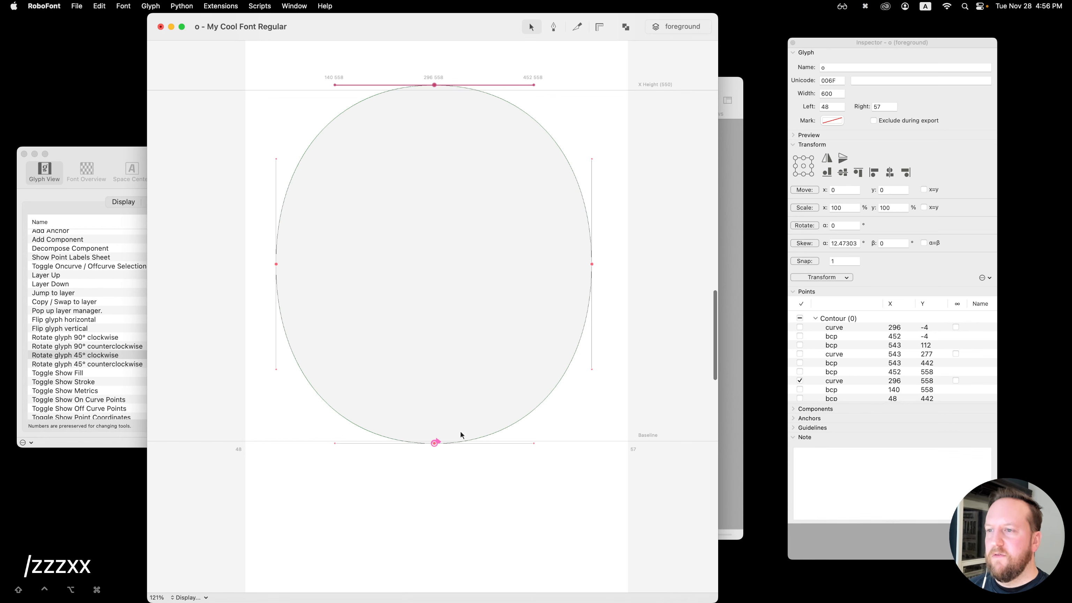
Step: Move the entire contour down 2 units and deselect it
{"action": "double_click", "coordinate": [427, 229]}
{"action": "key", "text": "Down"}
{"action": "left_click", "coordinate": [450, 229]}
Step: Raise the contour's top extreme point to y 560
{"action": "left_click_drag", "start_coordinate": [478, 139], "coordinate": [404, 77]}
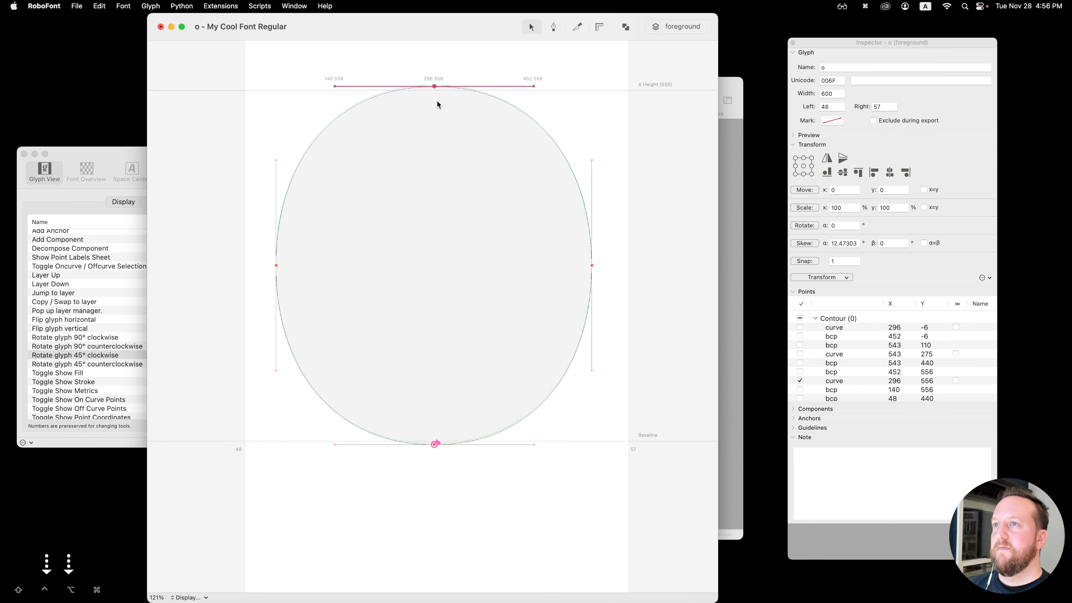
{"action": "key", "text": "Up"}
{"action": "key", "text": "Up"}
{"action": "key", "text": "Up"}
{"action": "key", "text": "Up"}
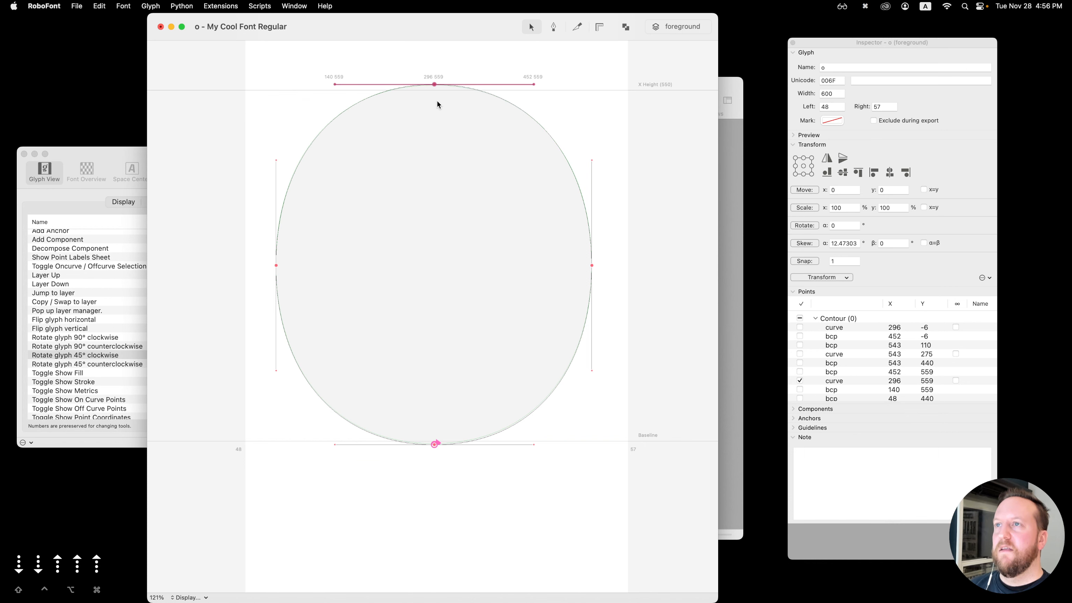
Step: Lower the contour's bottom extreme point to y -10, deselect it and preview the shape
{"action": "left_click_drag", "start_coordinate": [409, 395], "coordinate": [479, 476]}
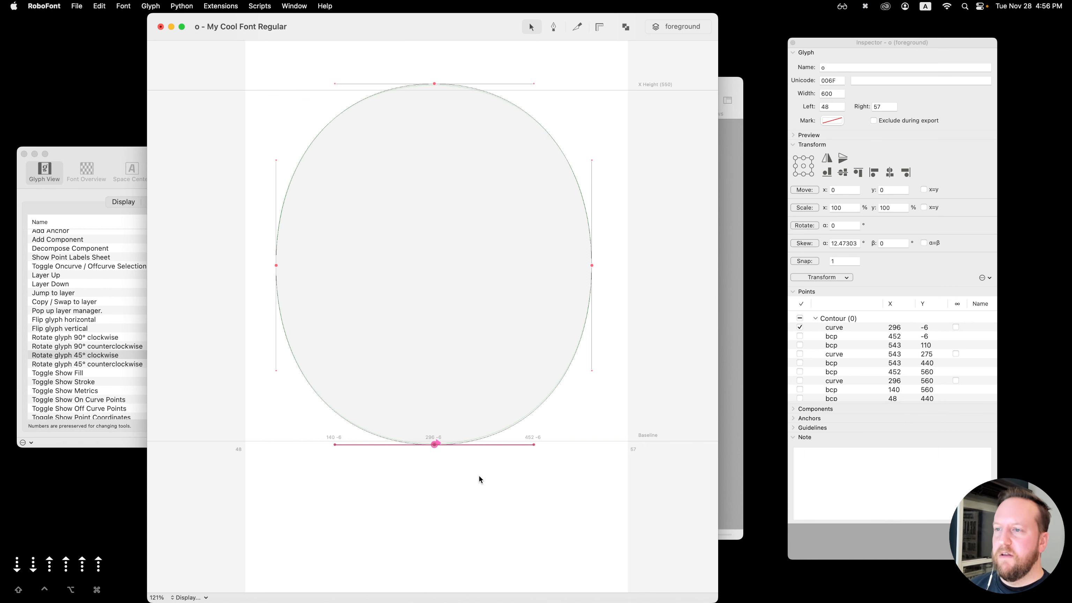
{"action": "key", "text": "Down"}
{"action": "key", "text": "Down"}
{"action": "key", "text": "Down"}
{"action": "key", "text": "Down"}
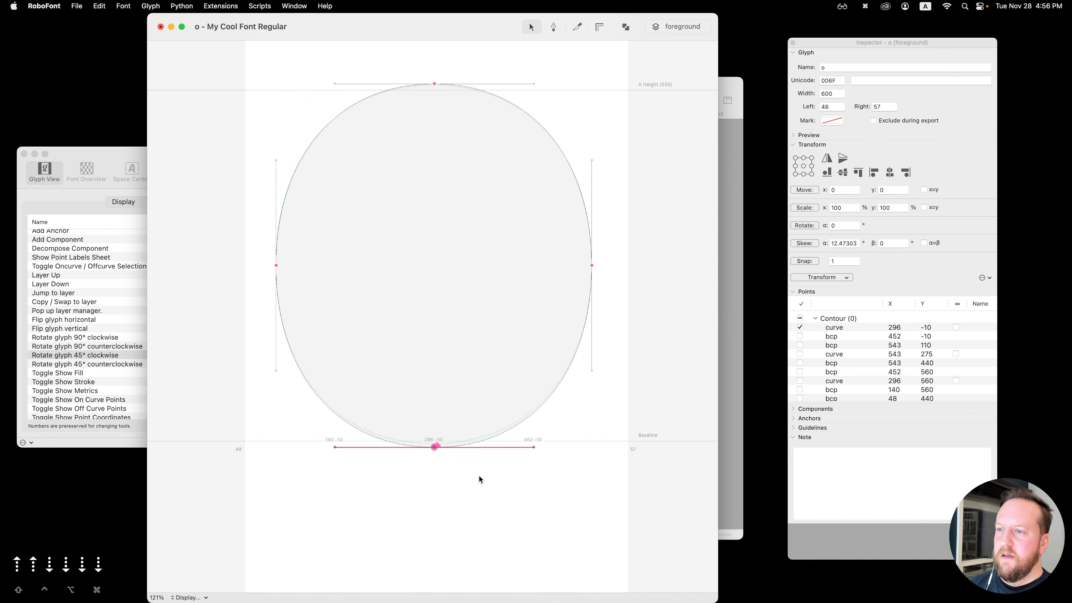
{"action": "left_click", "coordinate": [456, 368]}
{"action": "key", "text": "x"}
{"action": "key", "text": "x"}
{"action": "key", "text": "grave"}
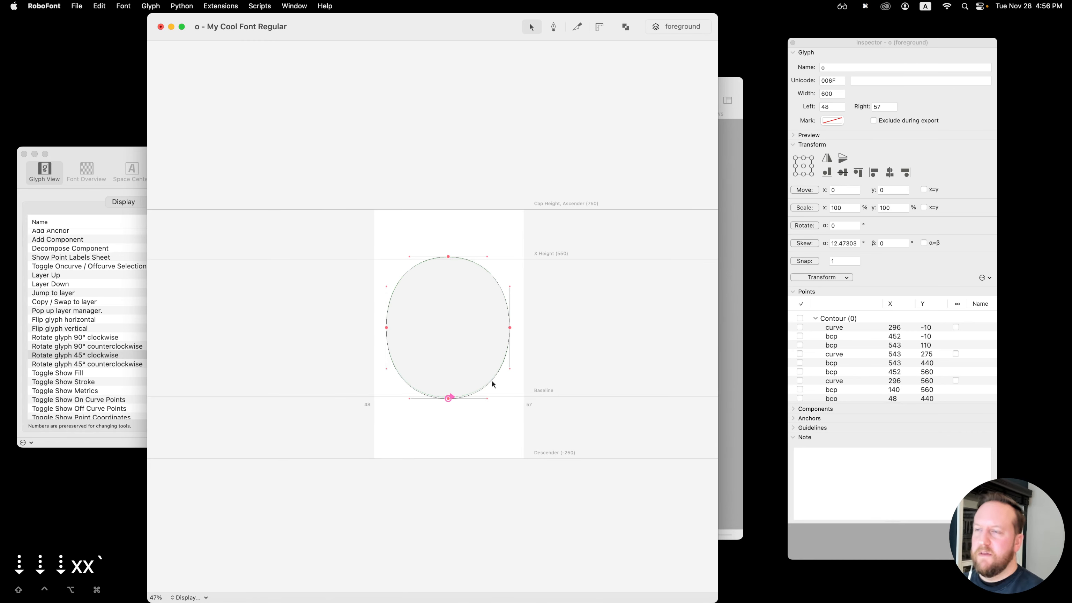
Step: Duplicate the outer contour in place and scale the copy about its centre to an inner contour about 394 units high
{"action": "double_click", "coordinate": [480, 315]}
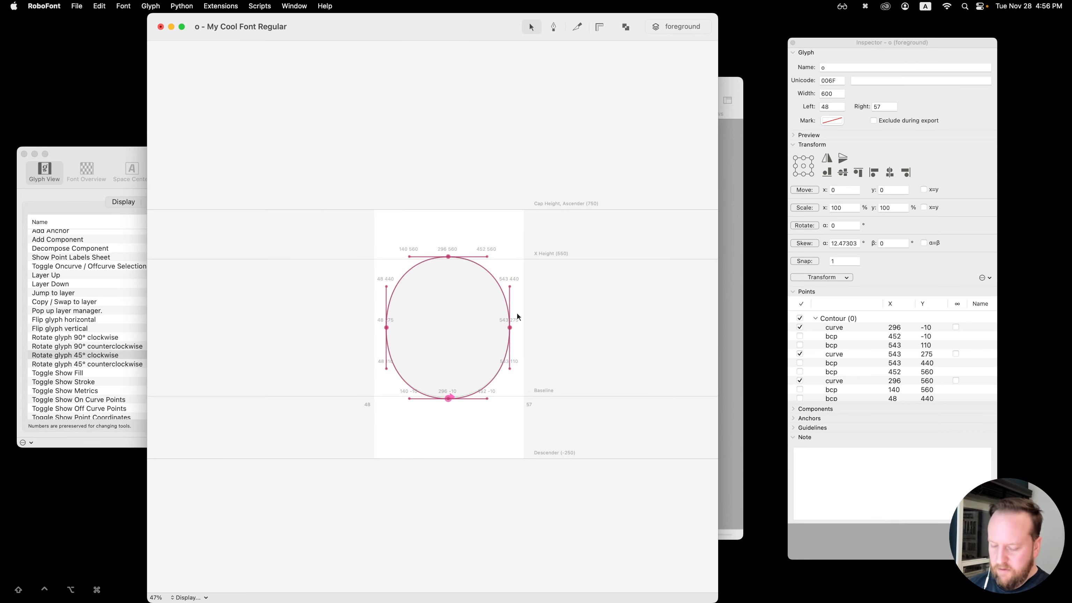
{"action": "key", "text": "super+c"}
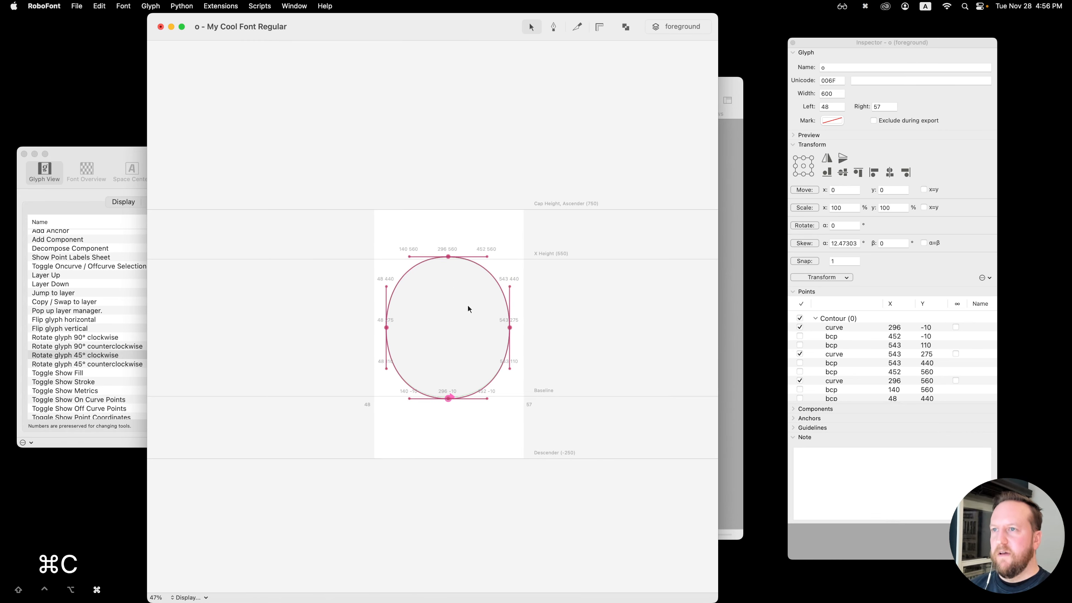
{"action": "left_click", "coordinate": [466, 315]}
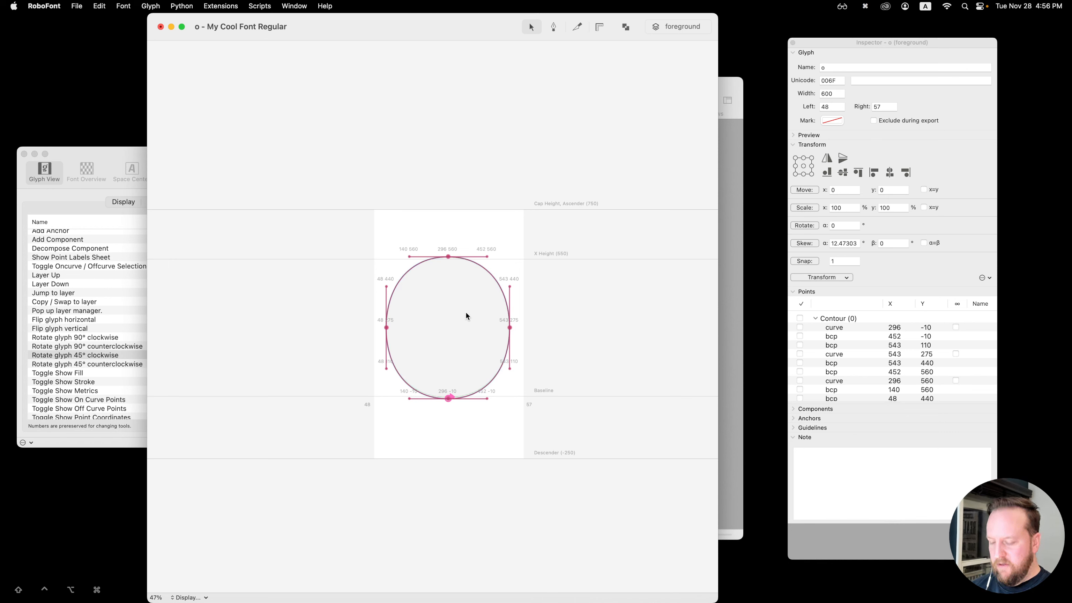
{"action": "key", "text": "t"}
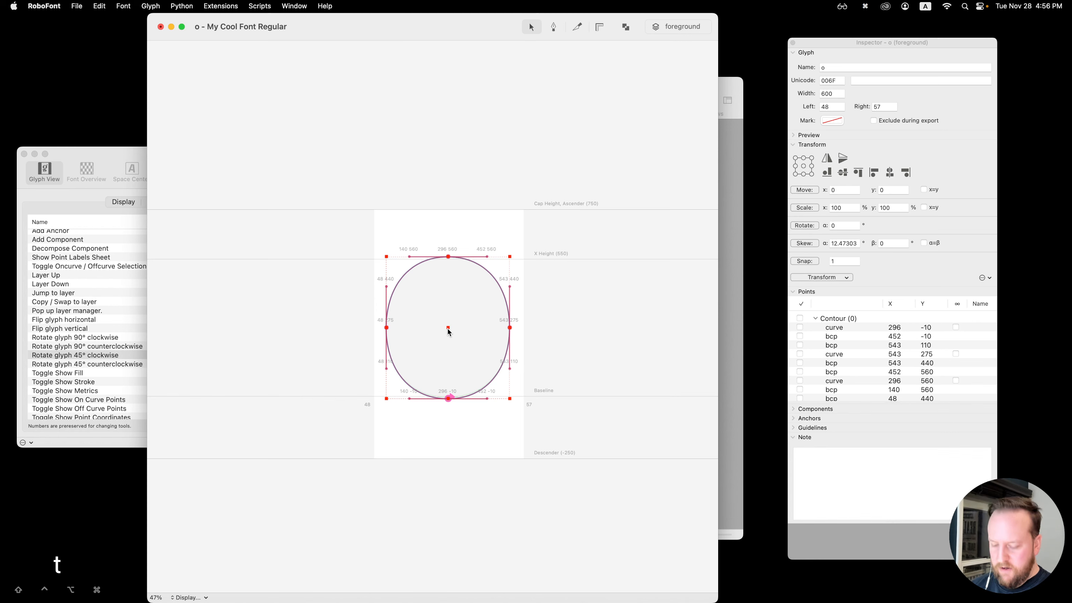
{"action": "left_click_drag", "start_coordinate": [449, 332], "coordinate": [436, 340]}
{"action": "key", "text": "z"}
{"action": "key", "text": "super+z"}
{"action": "left_click", "coordinate": [460, 319]}
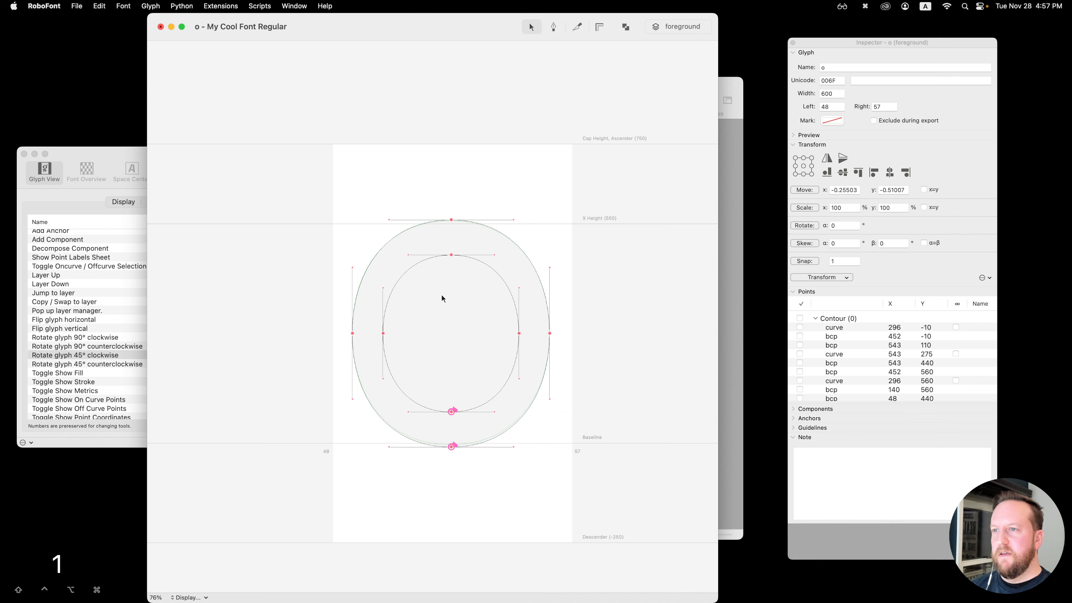
{"action": "left_click", "coordinate": [450, 321]}
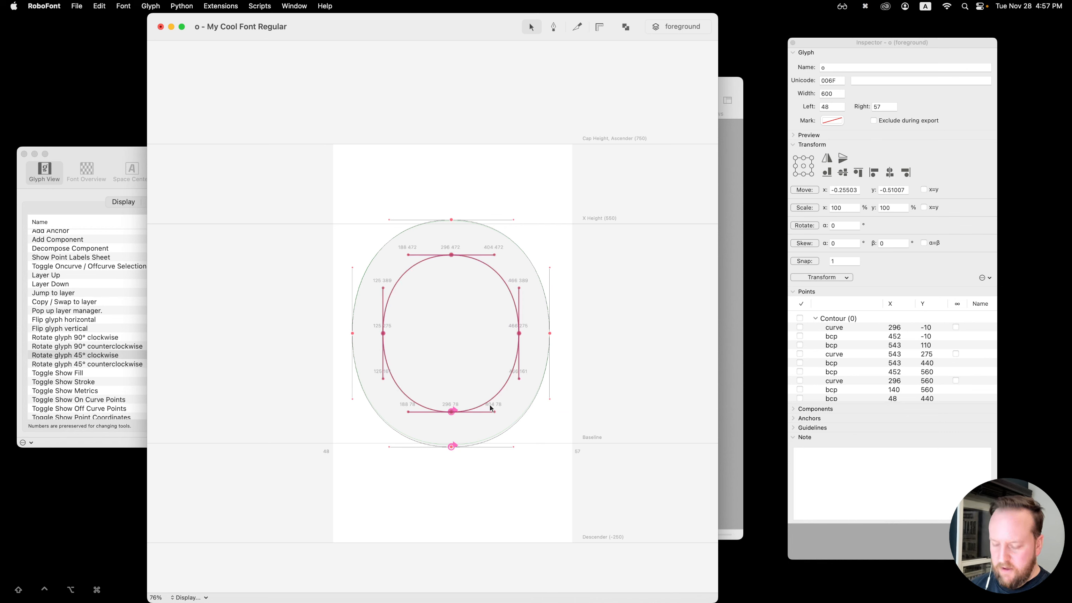
{"action": "right_click", "coordinate": [450, 413]}
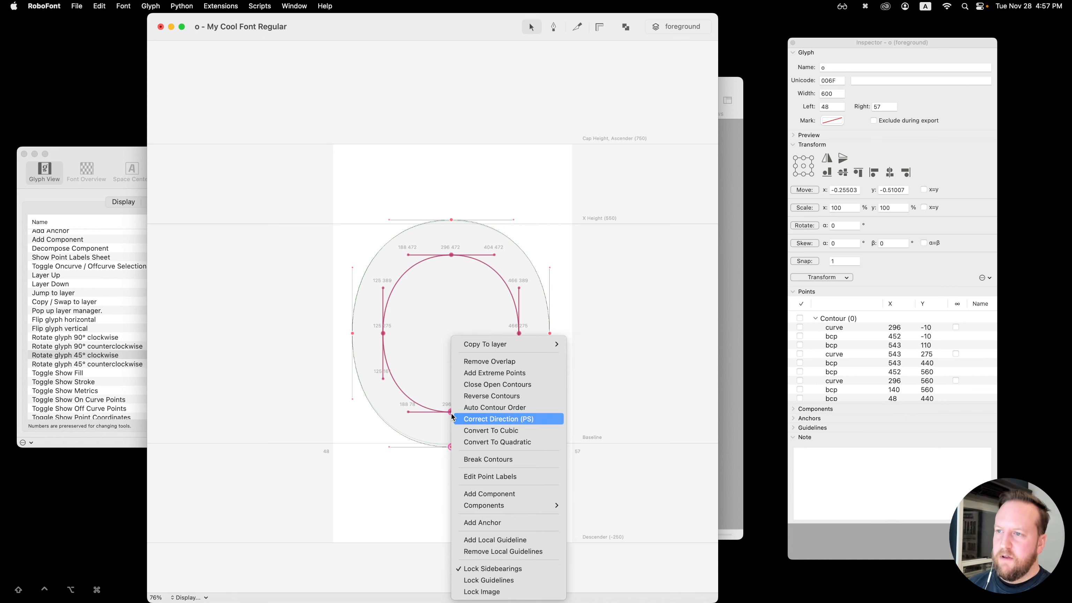
{"action": "left_click", "coordinate": [432, 367]}
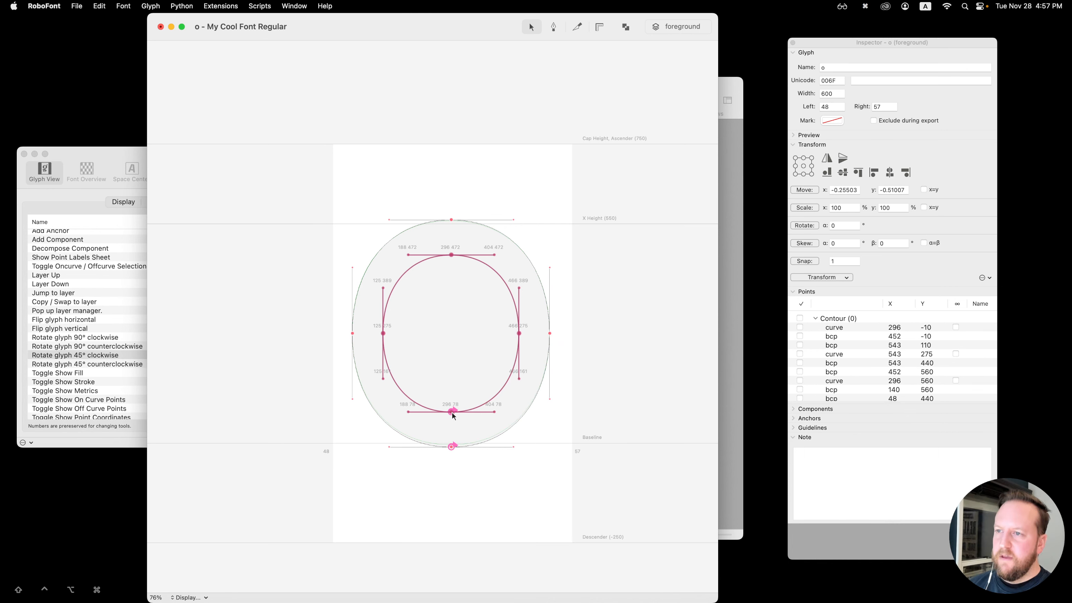
{"action": "right_click", "coordinate": [453, 413]}
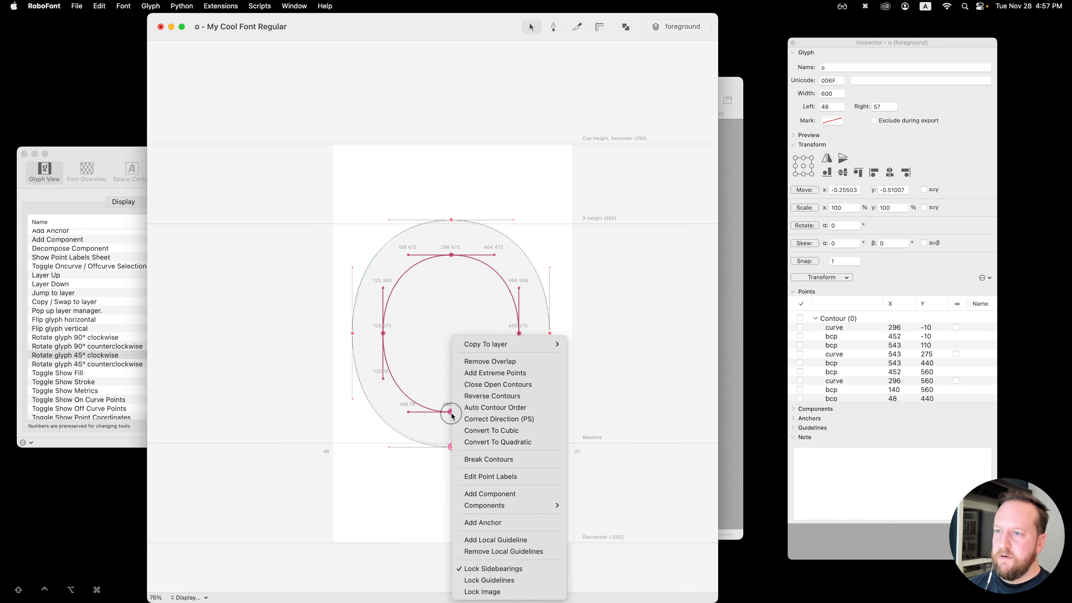
{"action": "left_click", "coordinate": [382, 334]}
{"action": "left_click", "coordinate": [402, 335]}
{"action": "left_click", "coordinate": [383, 333]}
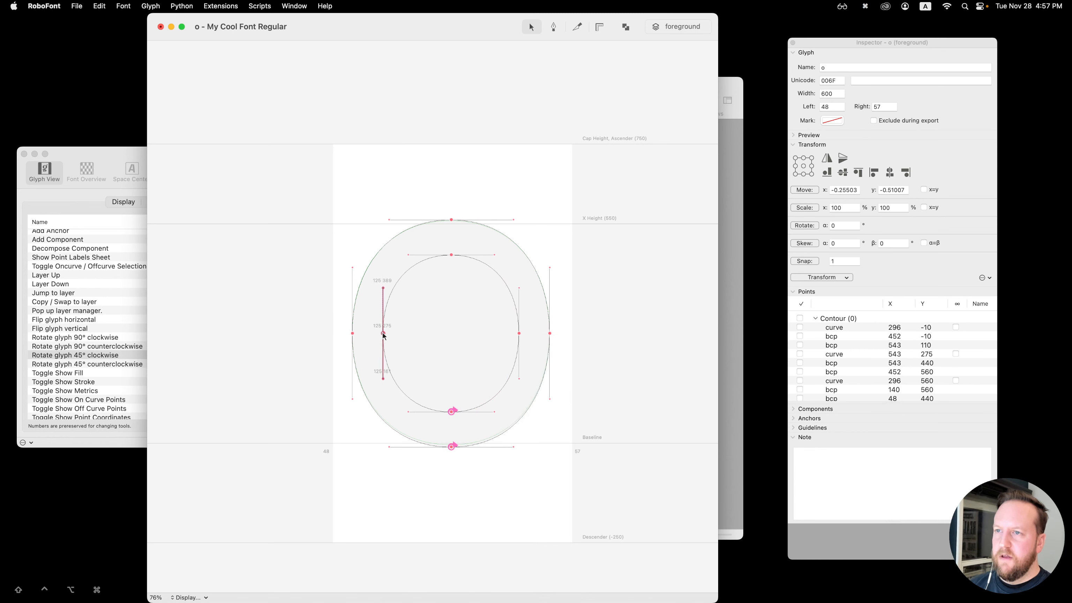
{"action": "right_click", "coordinate": [384, 334]}
{"action": "left_click", "coordinate": [439, 310]}
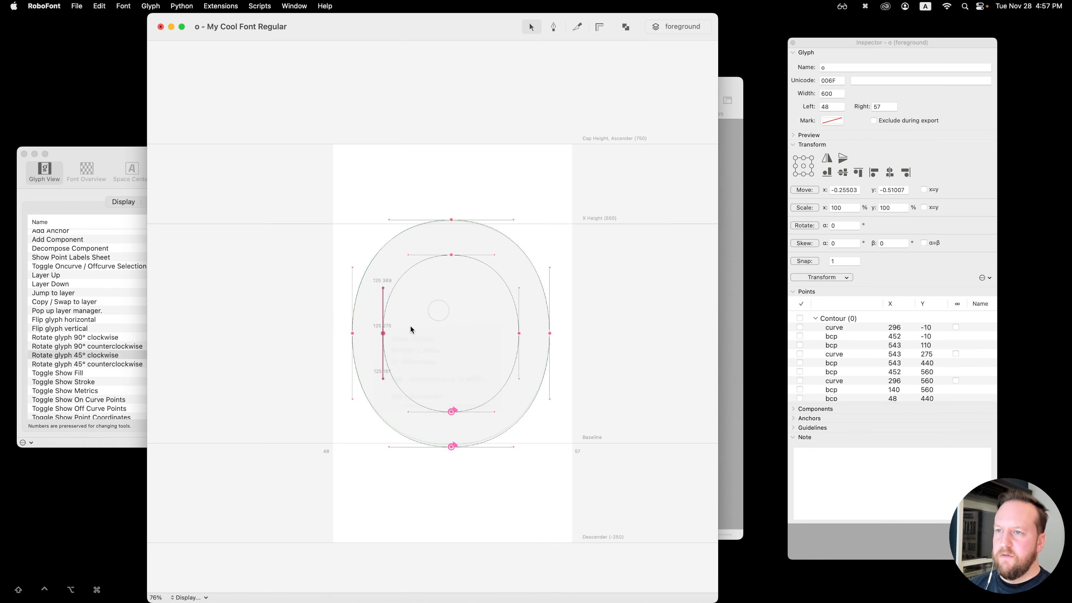
Step: Reverse the direction of the inner contour to cut out the counter, and deselect it
{"action": "key", "text": "super+a"}
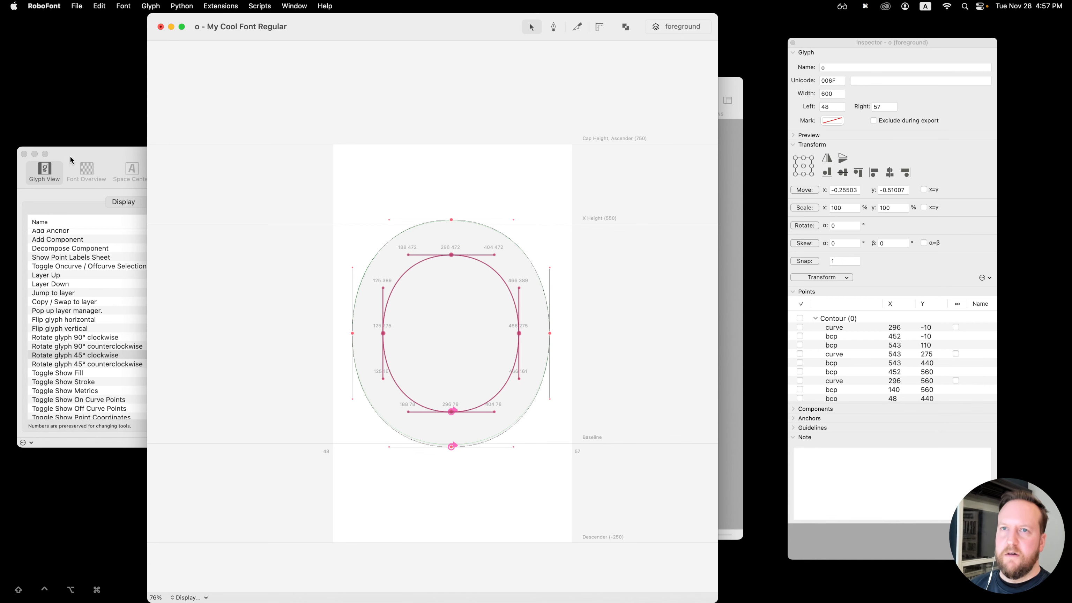
{"action": "left_click", "coordinate": [71, 156]}
{"action": "left_click", "coordinate": [405, 334]}
{"action": "key", "text": "shift+r"}
{"action": "left_click", "coordinate": [474, 386]}
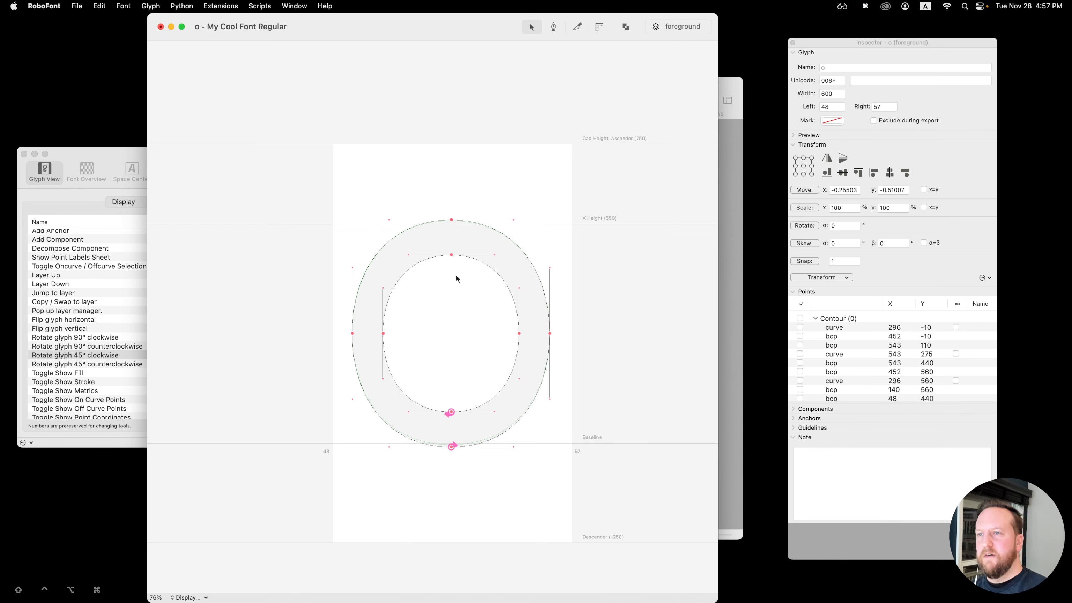
Step: Select the inner contour and examine its free-transform handles in both handle modes without altering the shape
{"action": "left_click", "coordinate": [444, 309]}
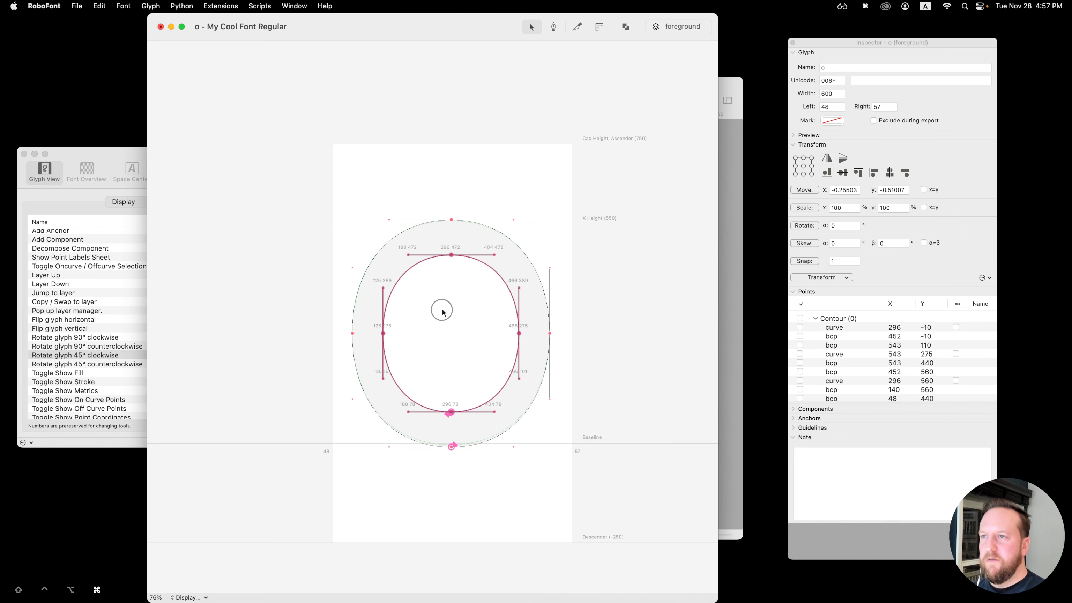
{"action": "key", "text": "super+t"}
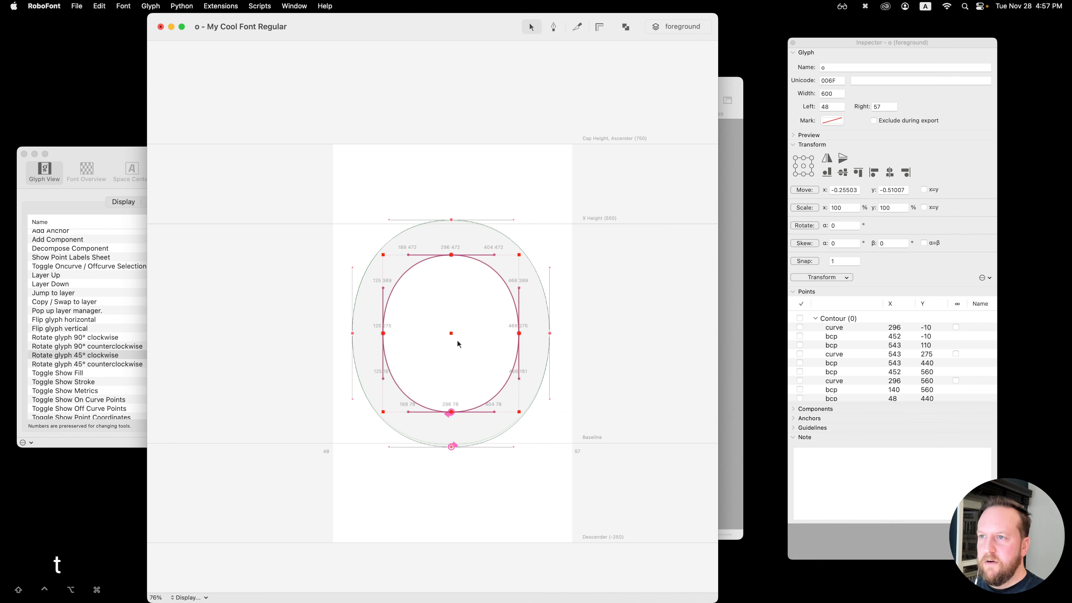
{"action": "key", "text": "super"}
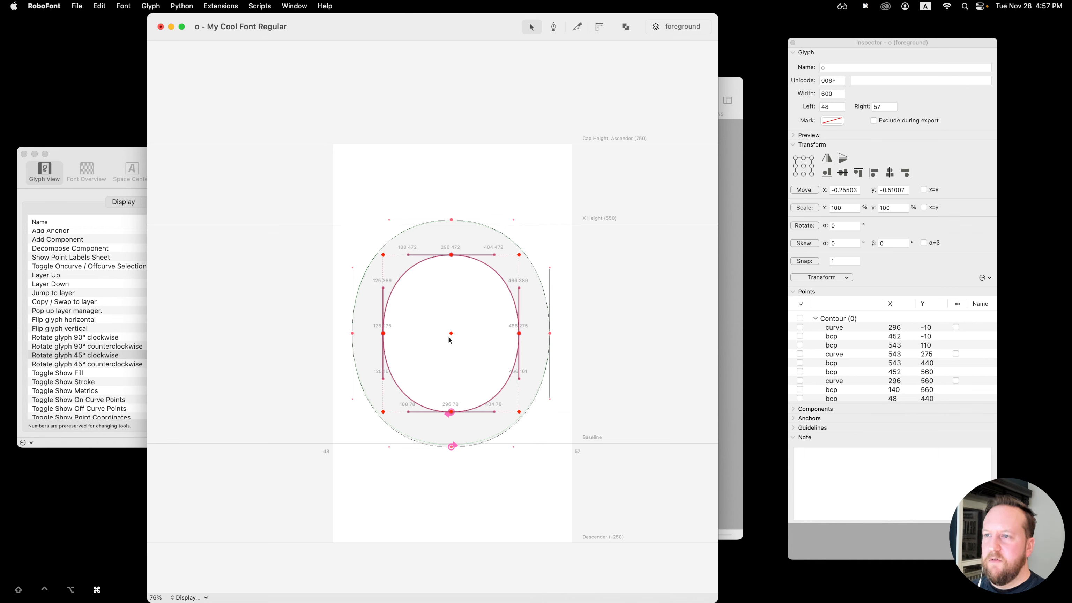
{"action": "key", "text": "1"}
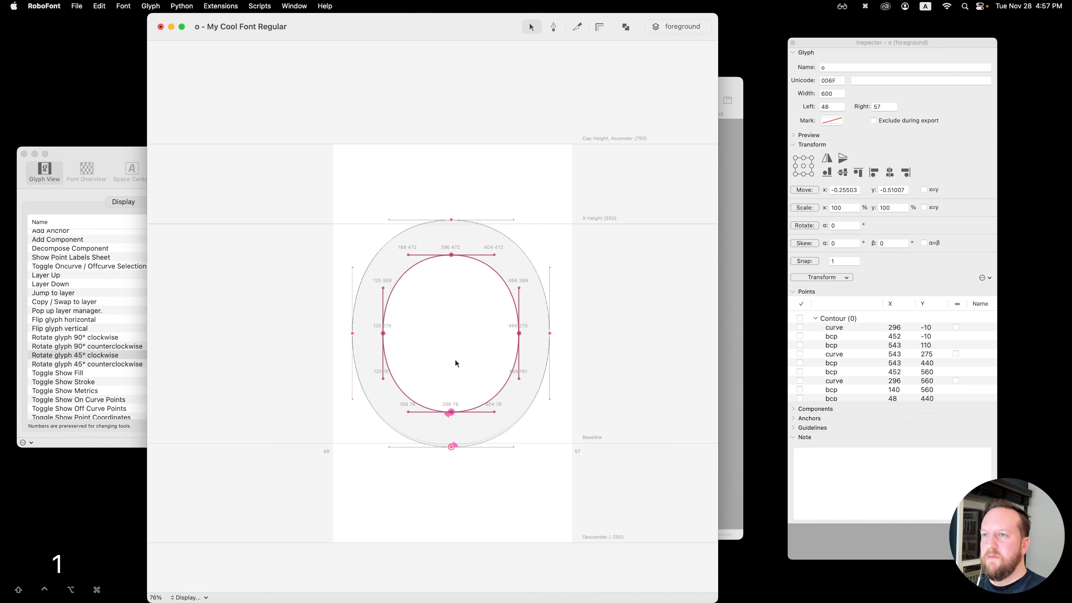
Step: Try several corner and edge transform origins in the Inspector and set the origin to the centre
{"action": "left_click", "coordinate": [805, 170]}
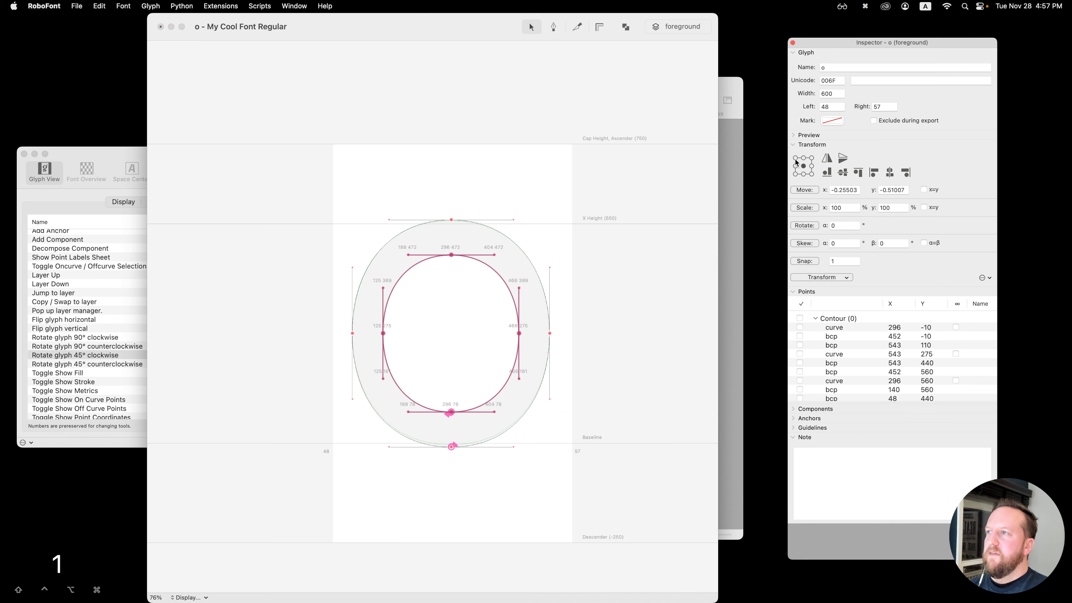
{"action": "left_click", "coordinate": [812, 158]}
{"action": "left_click", "coordinate": [812, 166]}
{"action": "left_click", "coordinate": [812, 174]}
{"action": "left_click", "coordinate": [803, 174]}
{"action": "left_click", "coordinate": [804, 166]}
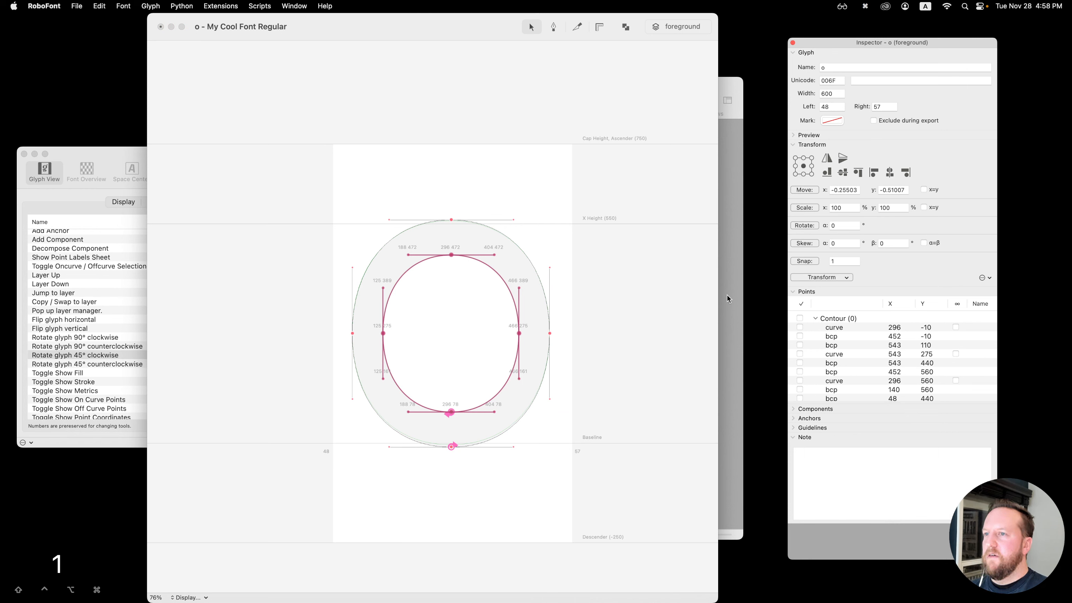
{"action": "left_click", "coordinate": [803, 167]}
{"action": "left_click", "coordinate": [804, 166]}
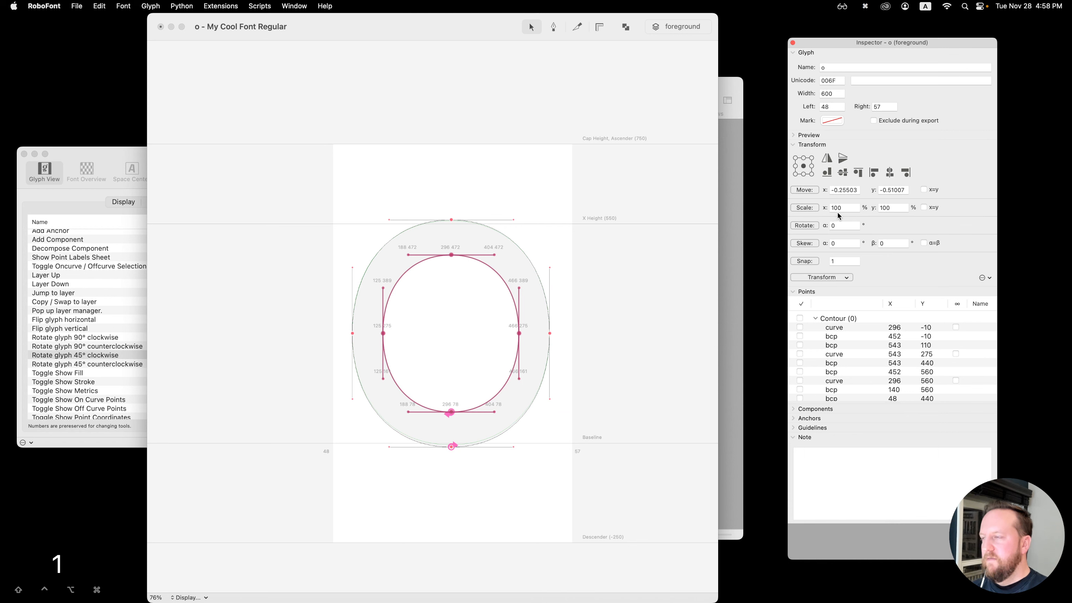
Step: Scale the inner contour to 95% horizontally and 102% vertically
{"action": "left_click", "coordinate": [840, 208]}
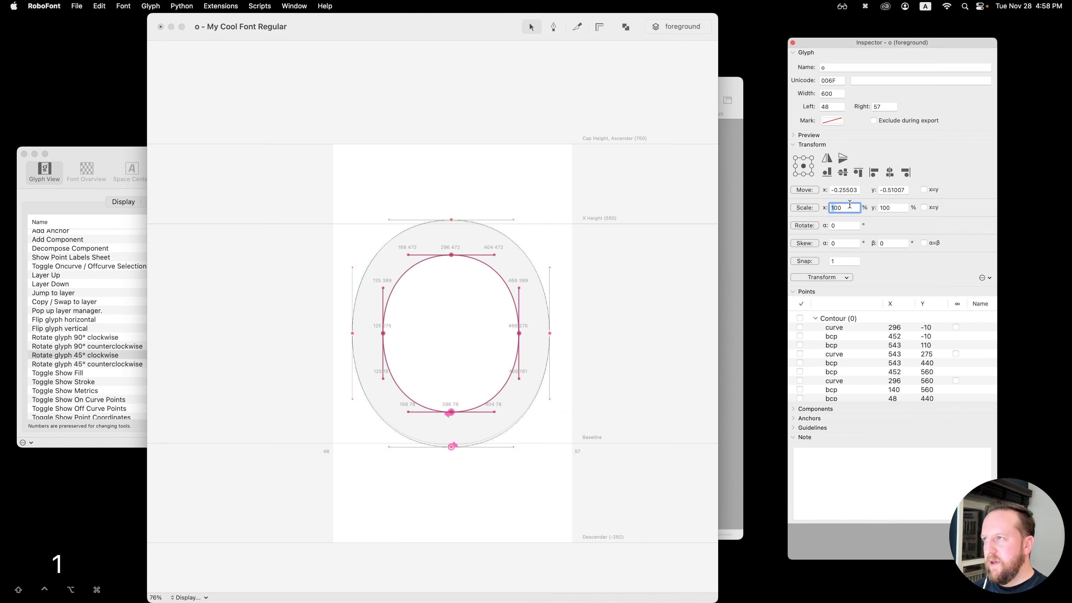
{"action": "type", "text": "95"}
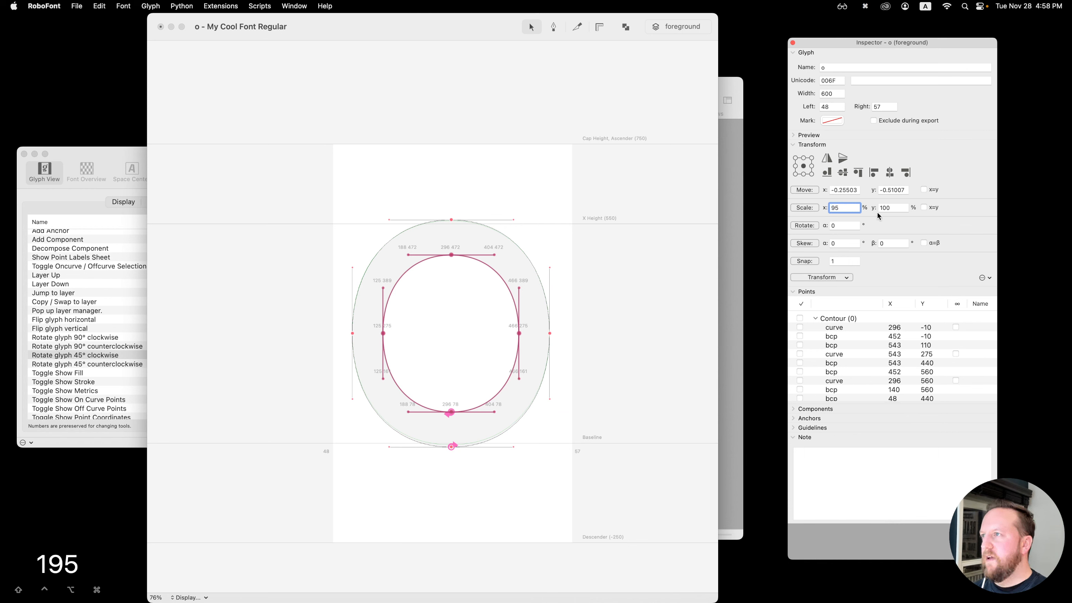
{"action": "key", "text": "Tab"}
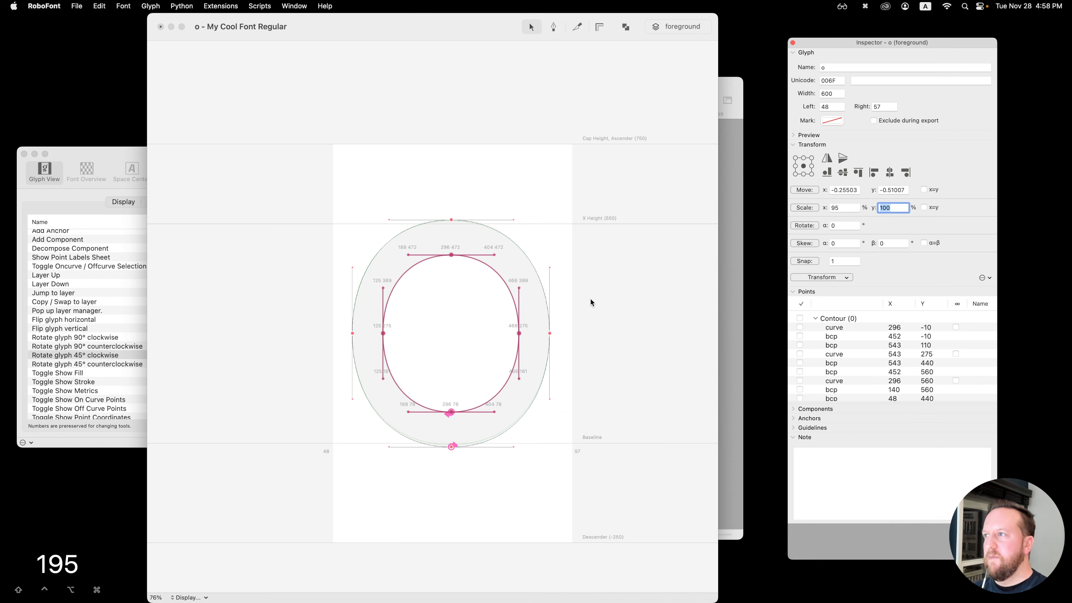
{"action": "type", "text": "102"}
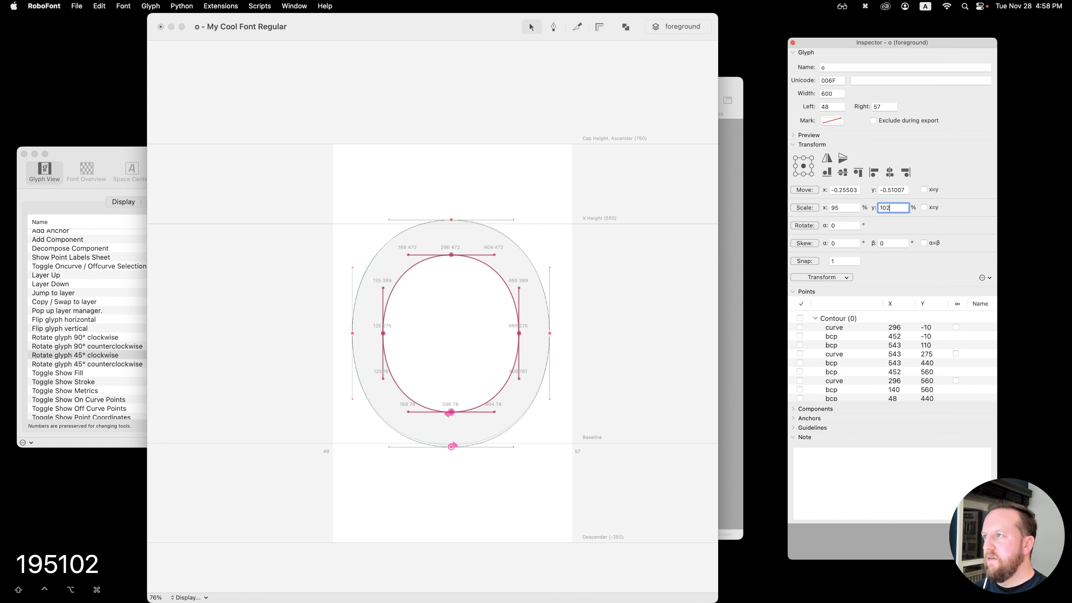
{"action": "left_click", "coordinate": [807, 208]}
{"action": "left_click", "coordinate": [461, 331]}
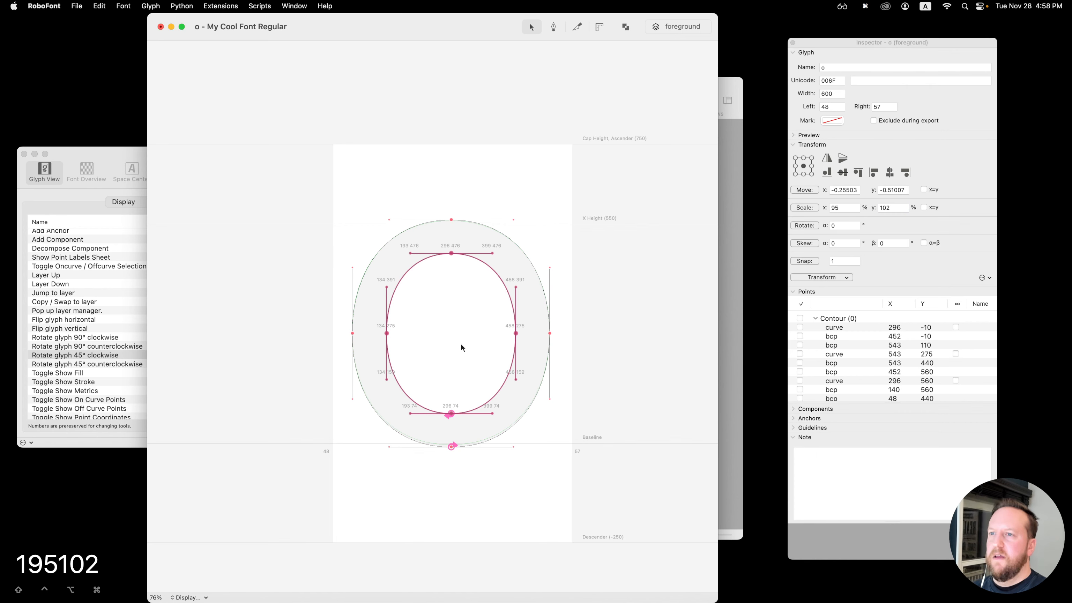
Step: Deselect the inner contour and preview the o to judge its counter and stroke weight
{"action": "left_click", "coordinate": [462, 346]}
{"action": "key", "text": "x"}
{"action": "key", "text": "grave"}
{"action": "key", "text": "grave"}
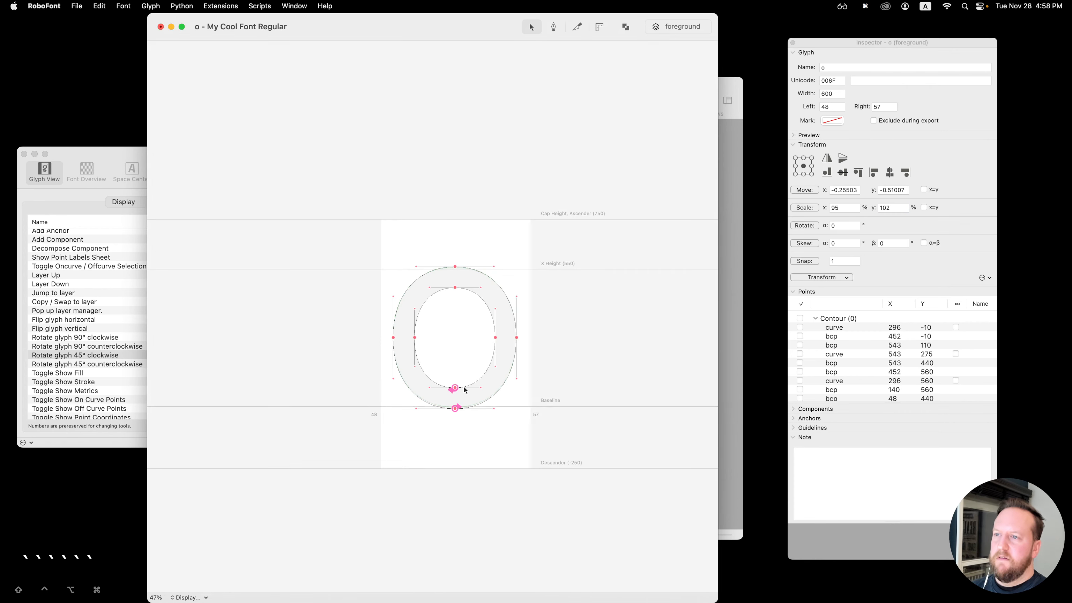
{"action": "key", "text": "z"}
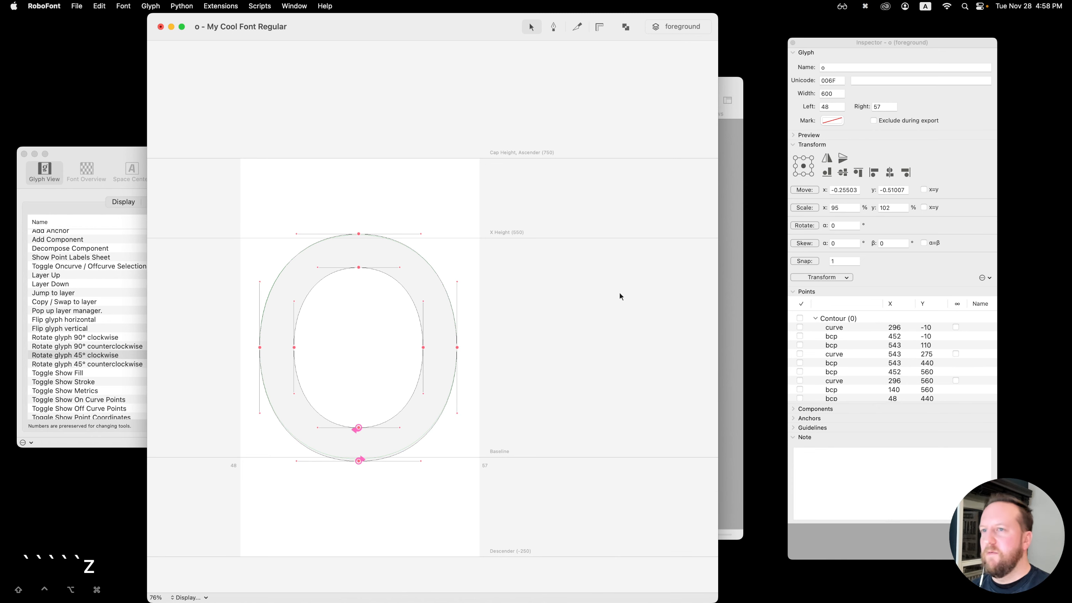
Step: Try a combined transform on the inner contour with a linked 10-unit move, 95% by 102% scale and 1° α skew, and undo it
{"action": "double_click", "coordinate": [351, 325]}
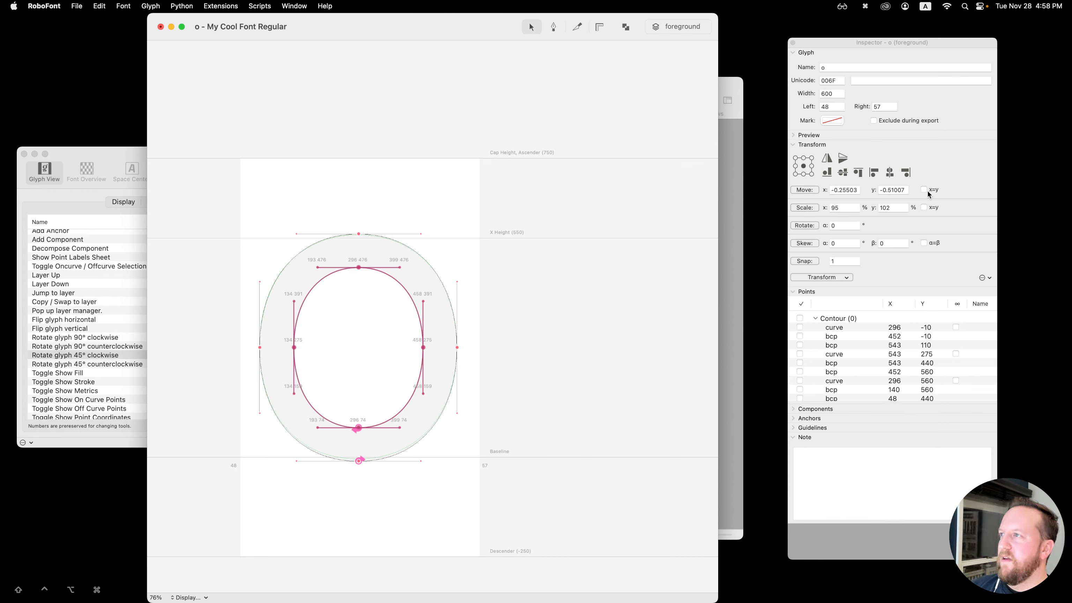
{"action": "left_click", "coordinate": [927, 192]}
{"action": "left_click", "coordinate": [841, 190]}
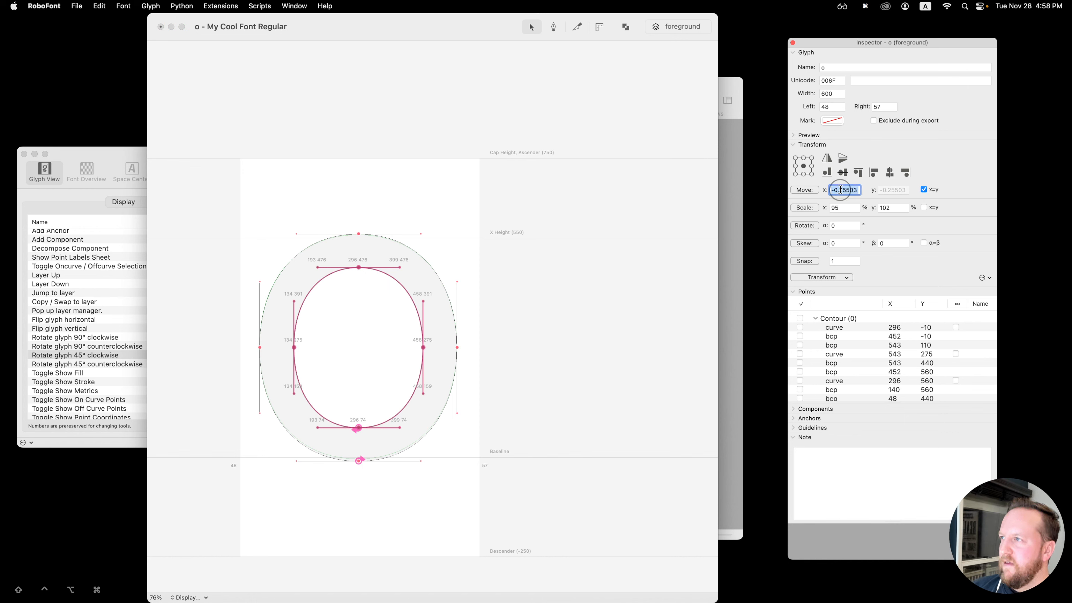
{"action": "type", "text": "10"}
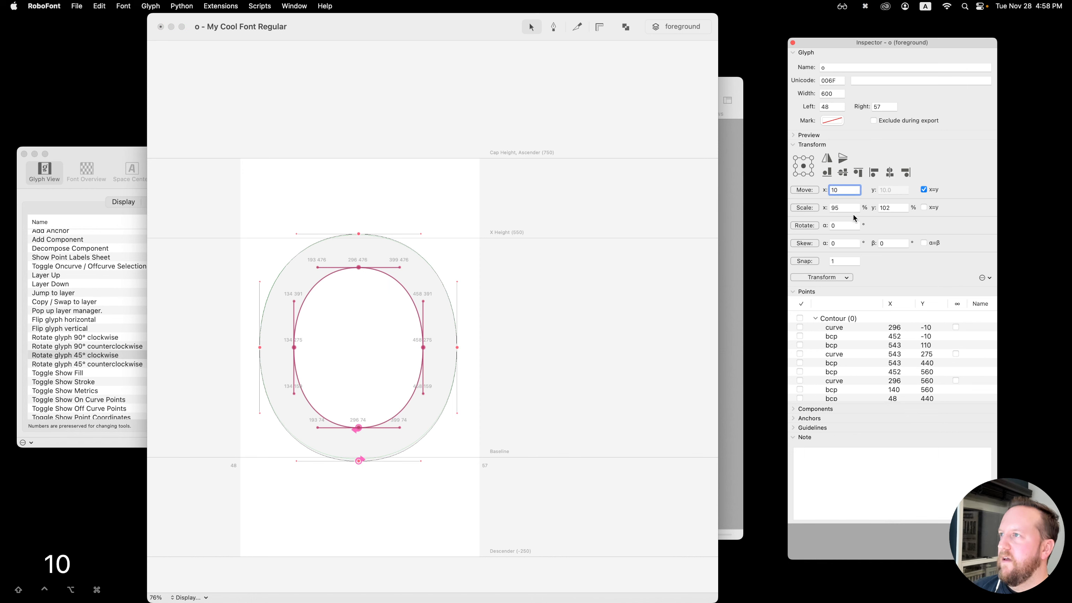
{"action": "left_click", "coordinate": [838, 243]}
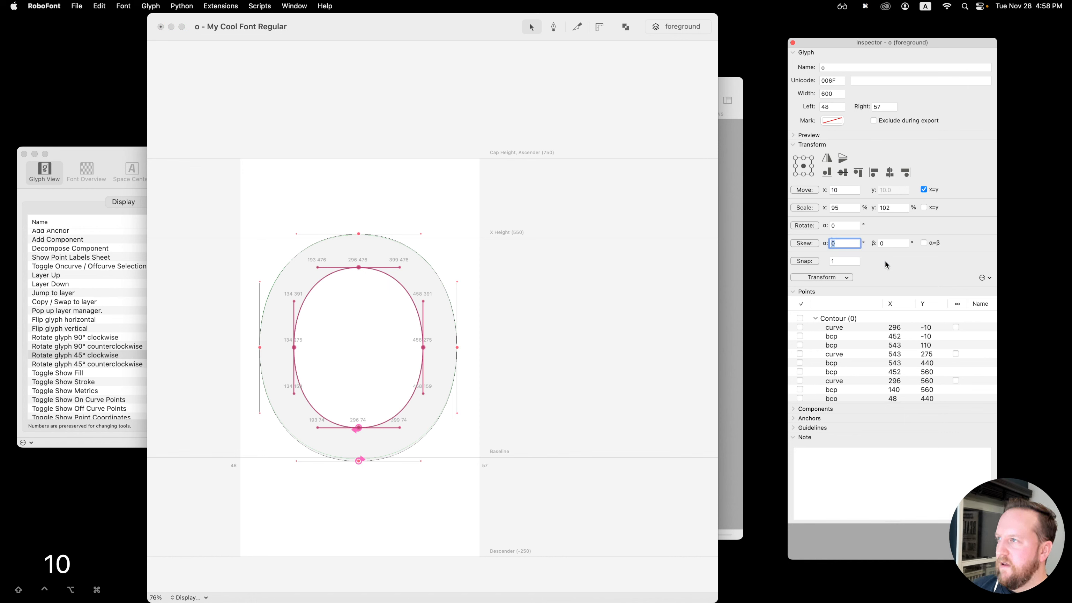
{"action": "type", "text": "1"}
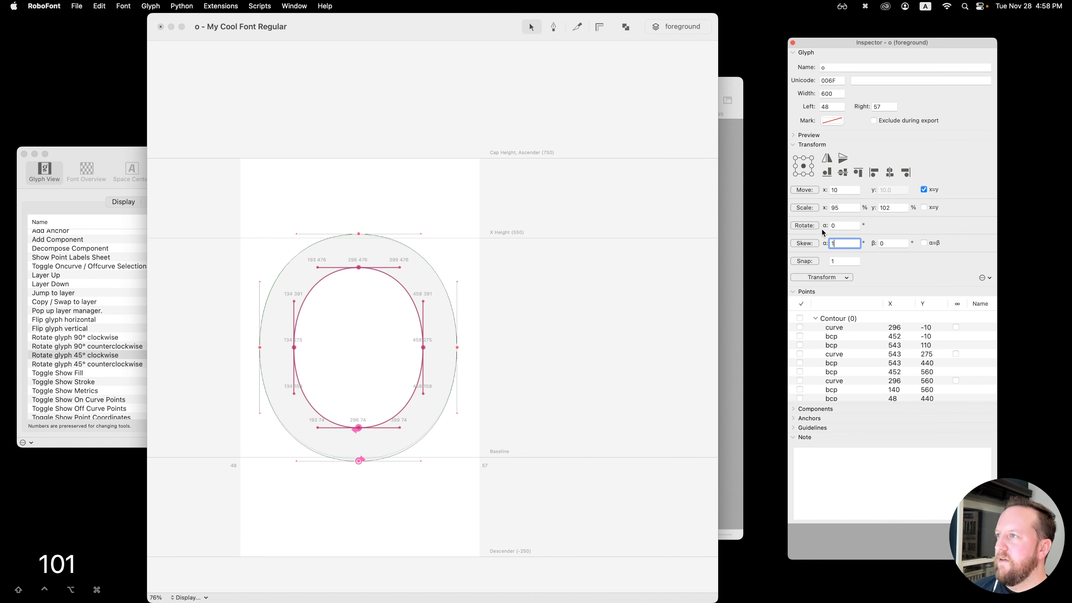
{"action": "left_click", "coordinate": [816, 278]}
{"action": "left_click", "coordinate": [359, 338]}
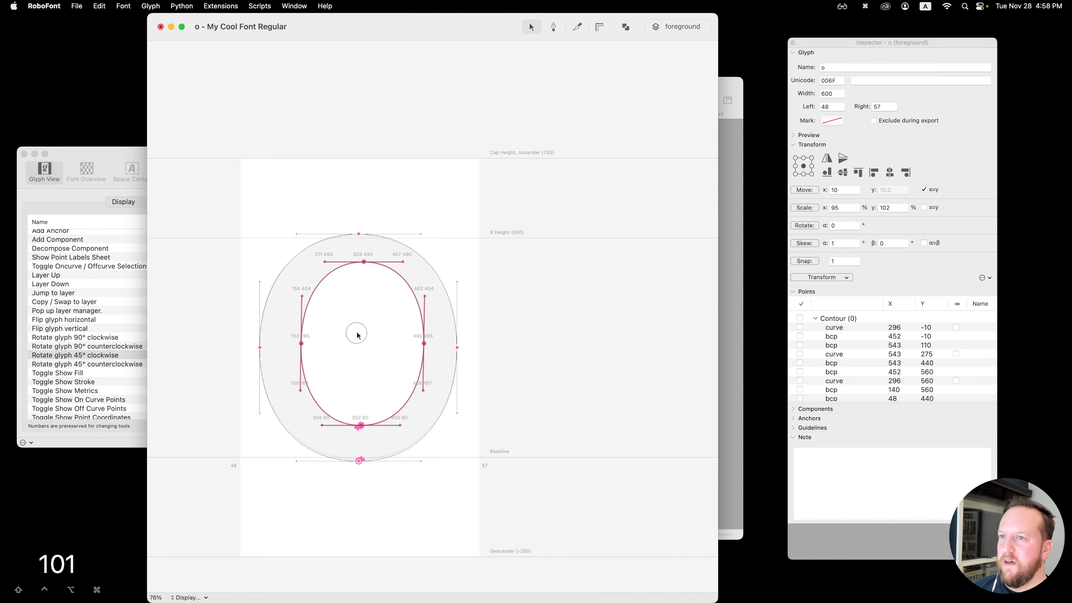
{"action": "key", "text": "cmd+z"}
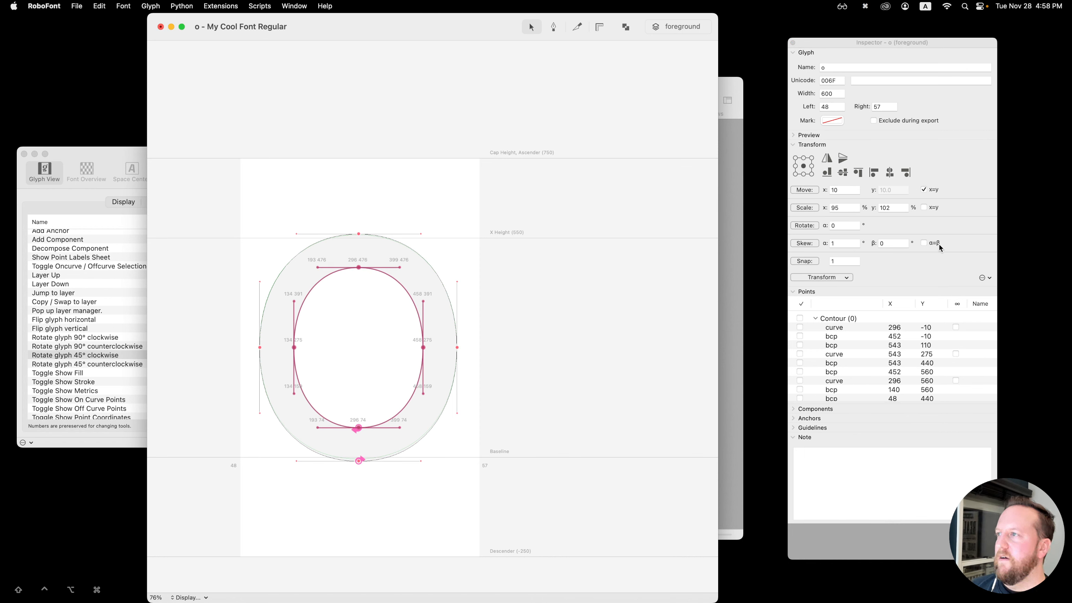
Step: Unlink the transform's x and y move values, set its scale to 95% in both directions, and review the transform commands
{"action": "left_click", "coordinate": [924, 191]}
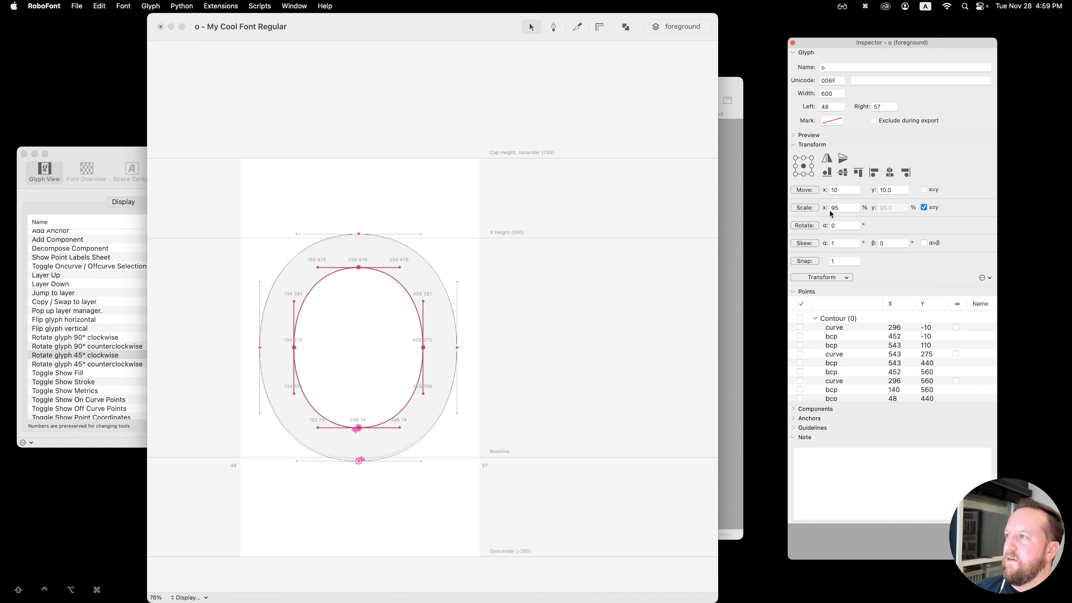
{"action": "left_click", "coordinate": [924, 208]}
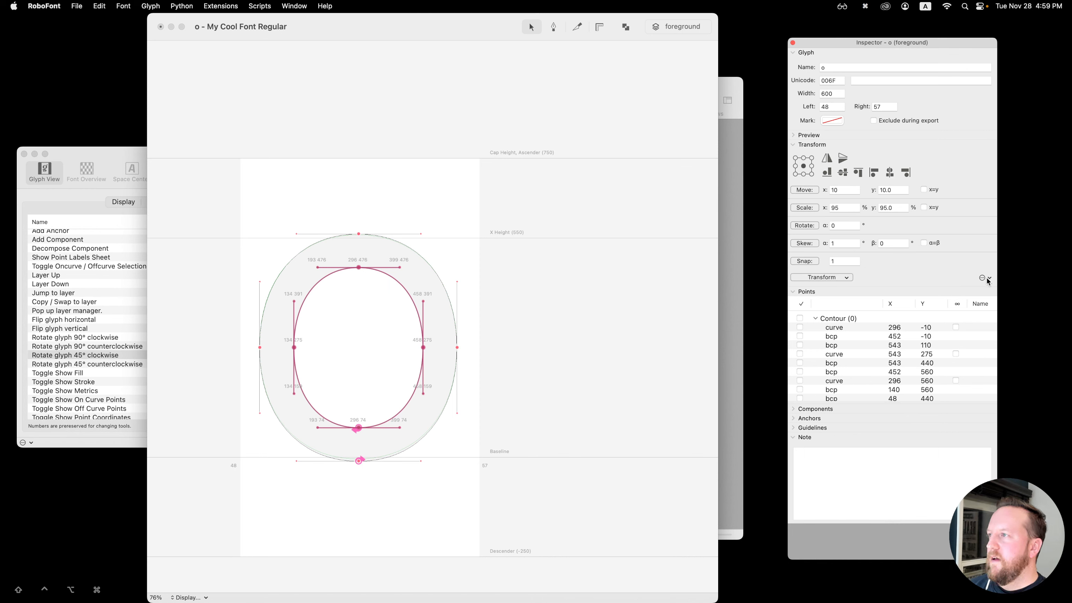
{"action": "left_click", "coordinate": [847, 278]}
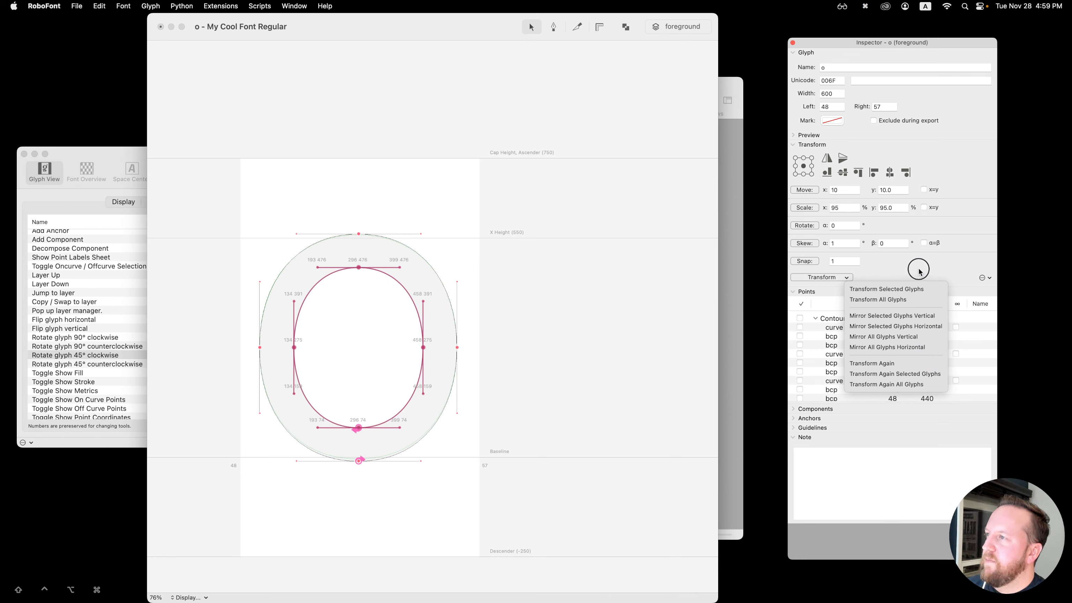
{"action": "left_click", "coordinate": [429, 27]}
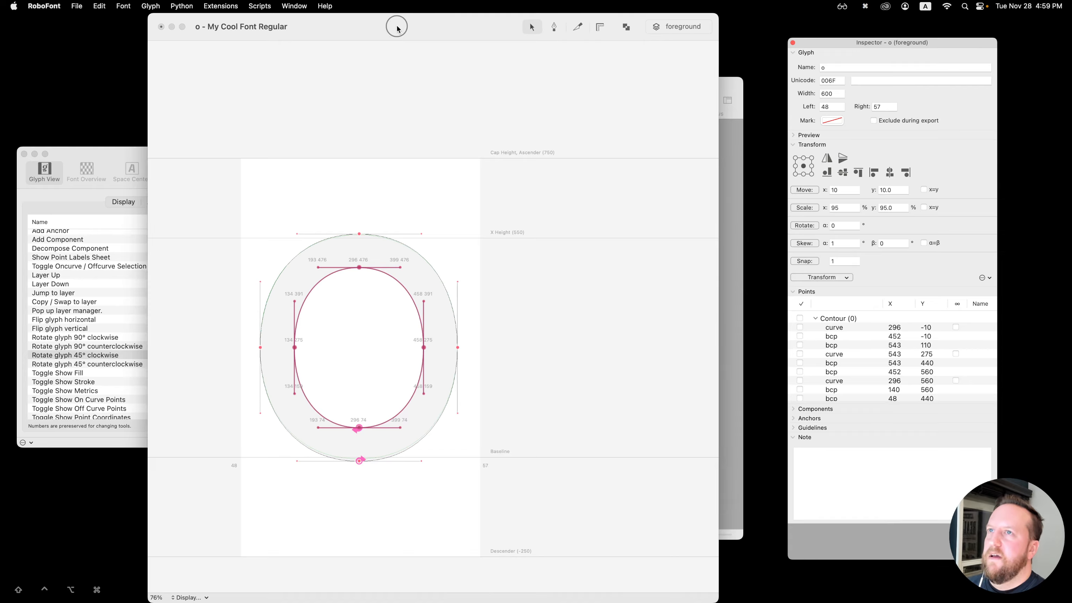
Step: Select both n and o in the font overview and apply the combined transform to the selected glyphs
{"action": "left_click_drag", "start_coordinate": [398, 29], "coordinate": [756, 34]}
{"action": "left_click_drag", "start_coordinate": [380, 81], "coordinate": [216, 59]}
{"action": "left_click", "coordinate": [382, 220], "text": "super"}
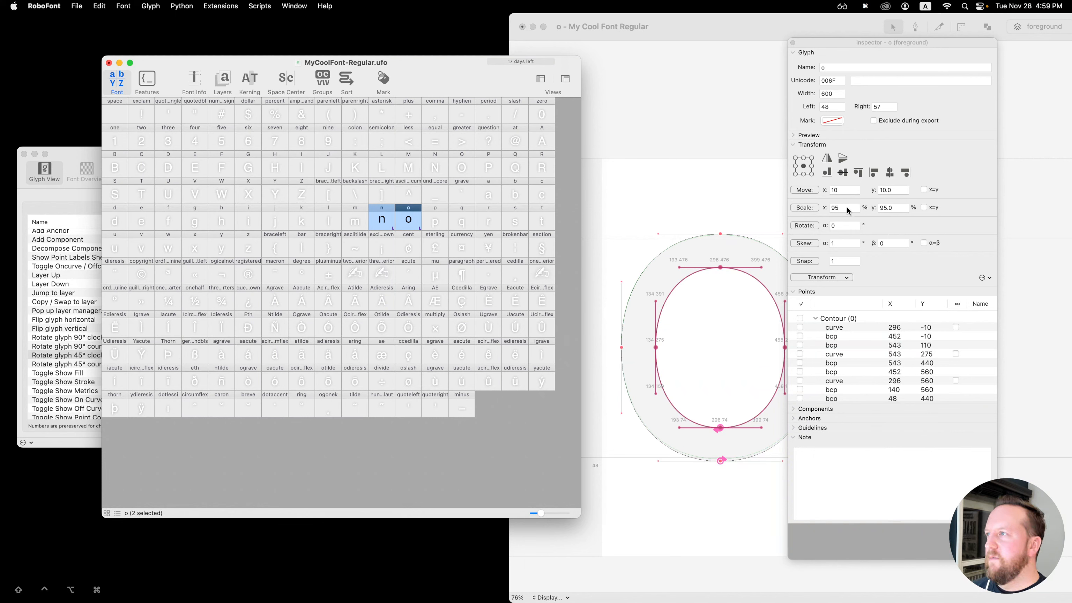
{"action": "left_click", "coordinate": [846, 278]}
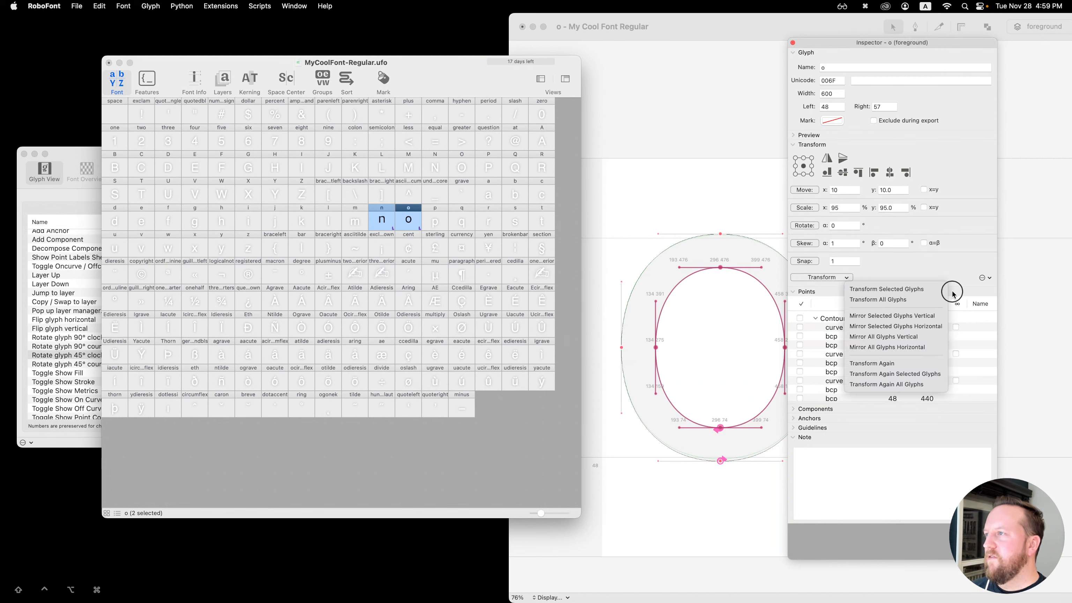
{"action": "left_click", "coordinate": [933, 290]}
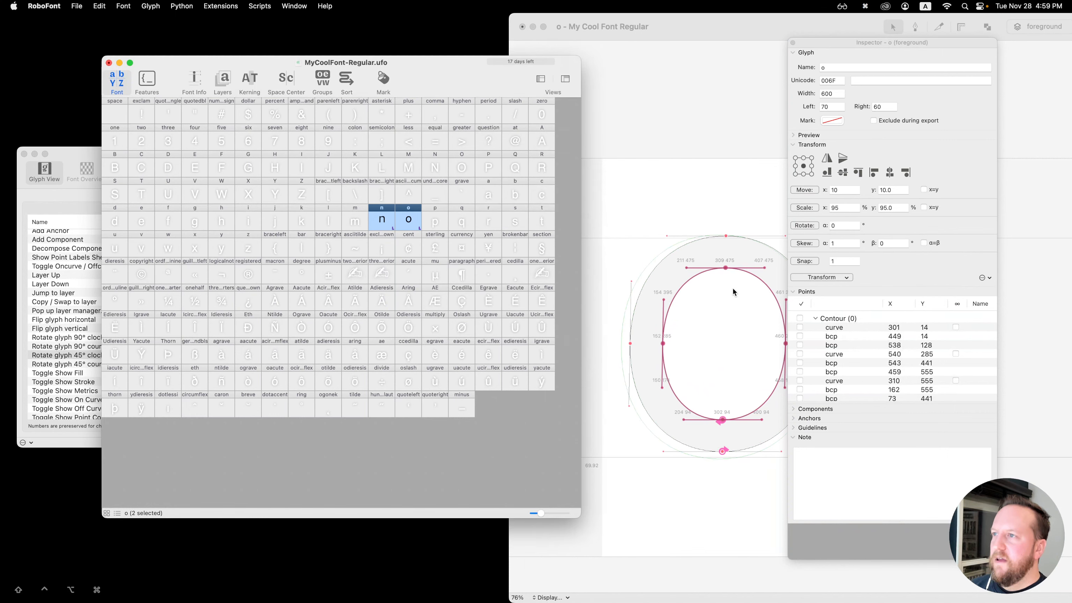
Step: Undo the combined transform in both the o and the n, and return to the o
{"action": "left_click", "coordinate": [724, 304]}
{"action": "key", "text": "cmd+x"}
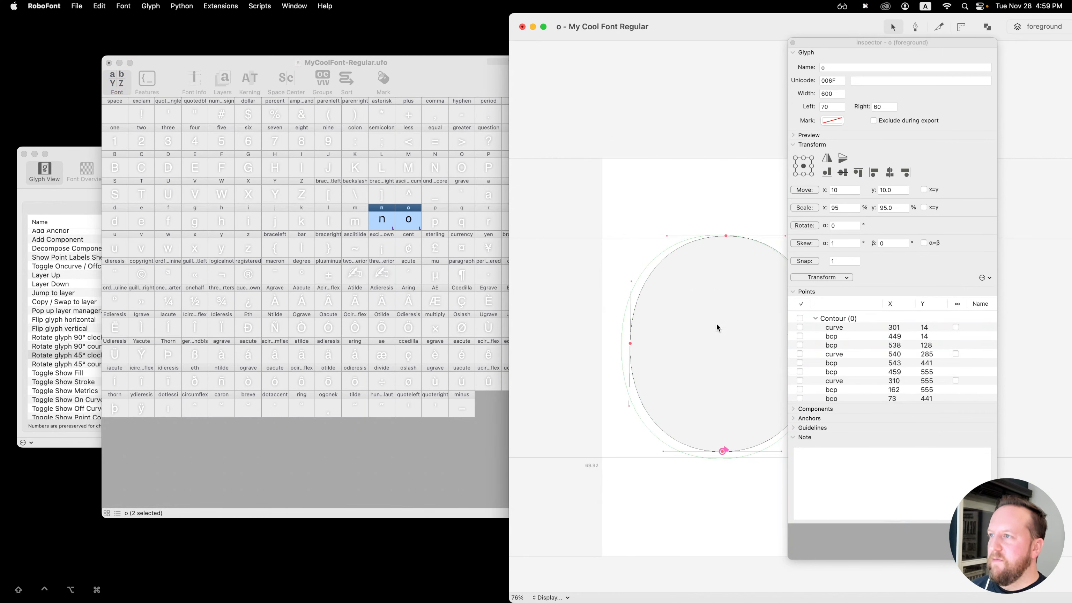
{"action": "key", "text": "super+z"}
{"action": "key", "text": "super+z"}
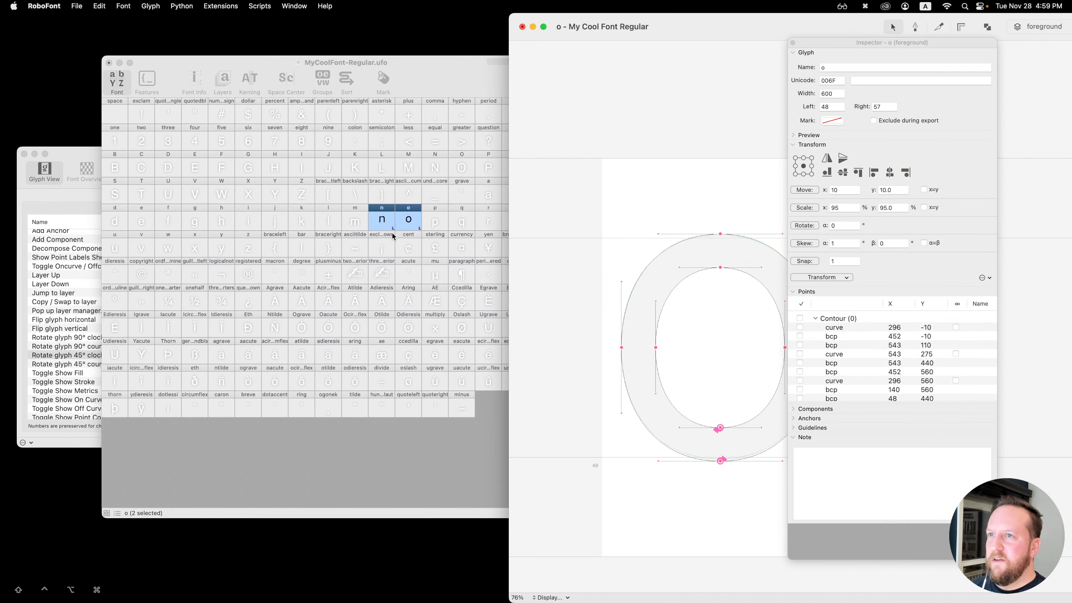
{"action": "double_click", "coordinate": [382, 221]}
{"action": "key", "text": "super+z"}
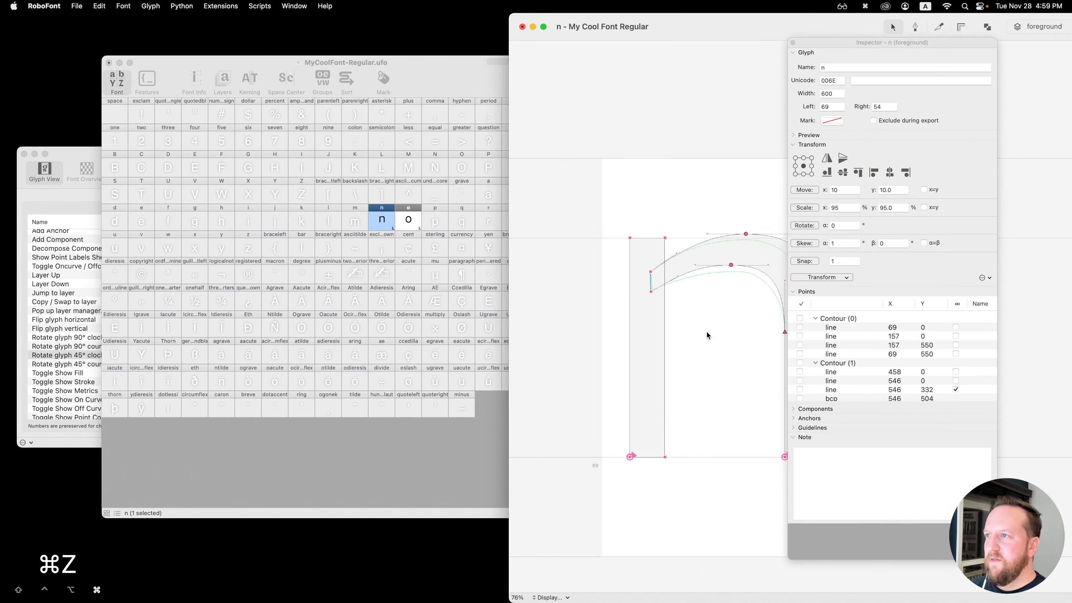
{"action": "left_click", "coordinate": [413, 227]}
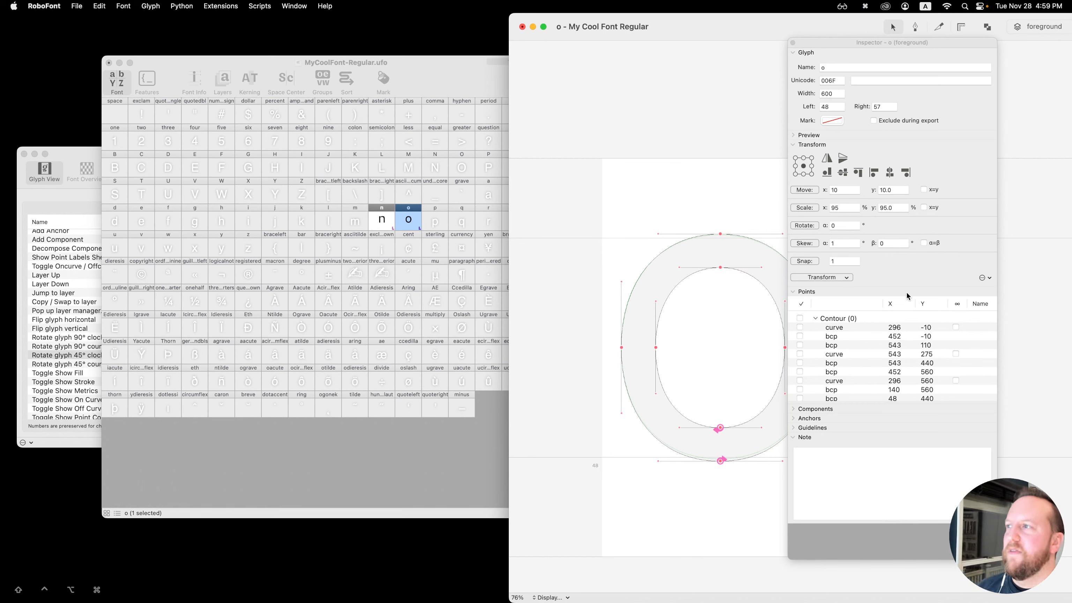
Step: Examine the Inspector's transform options for contours, metrics, components, anchors, images and italic angle
{"action": "left_click", "coordinate": [988, 277]}
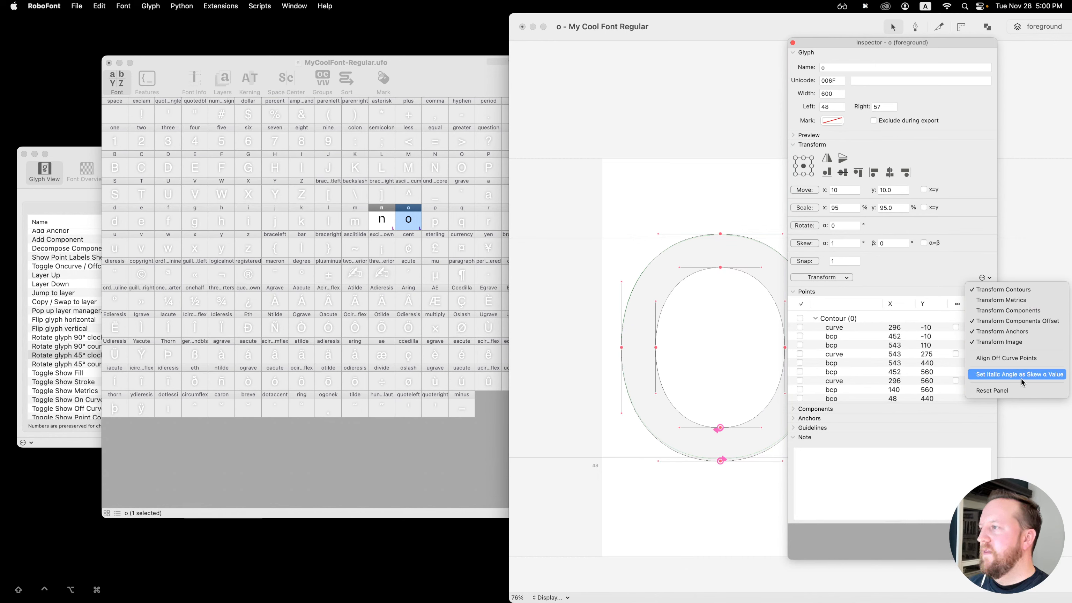
{"action": "left_click", "coordinate": [912, 276]}
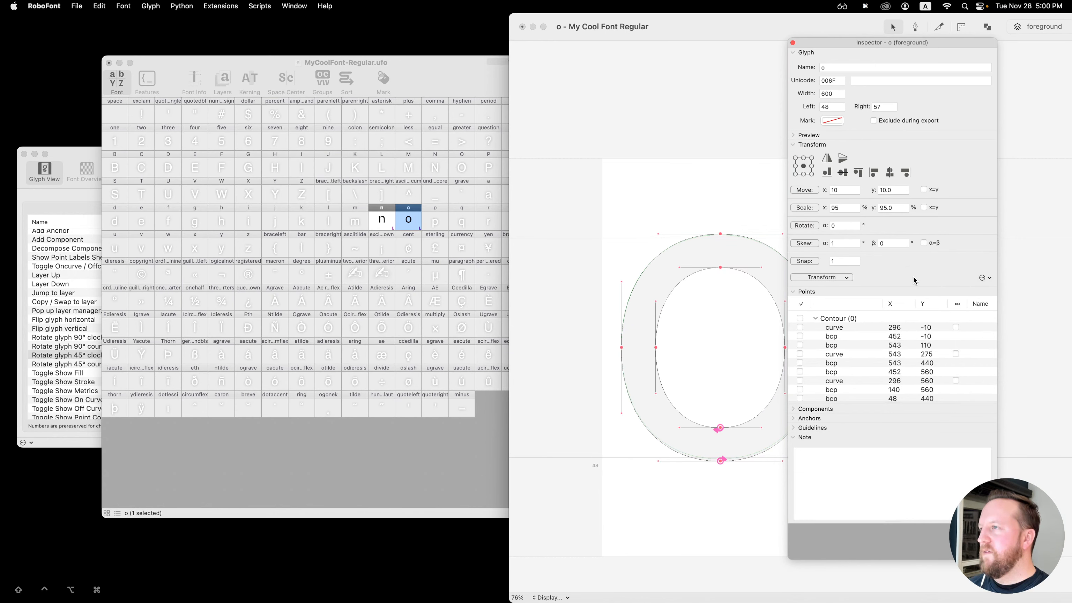
Step: Move the o's glyph window clear of the Inspector, recentre the glyph in view, and save the font
{"action": "left_click_drag", "start_coordinate": [715, 35], "coordinate": [391, 35]}
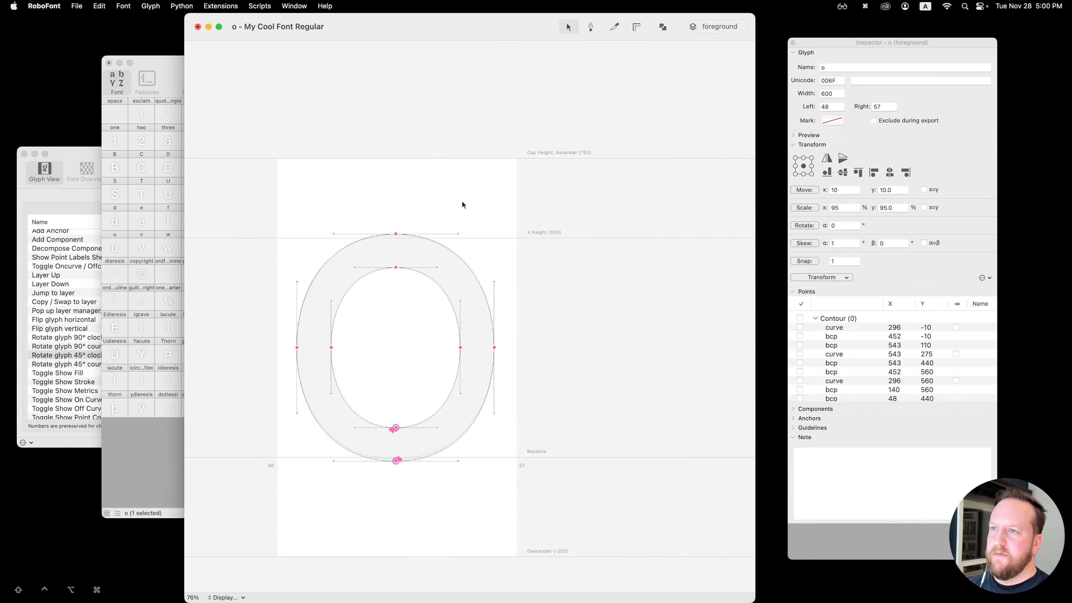
{"action": "scroll", "coordinate": [501, 204], "scroll_direction": "left", "scroll_amount": 3}
{"action": "scroll", "coordinate": [501, 205], "scroll_direction": "down", "scroll_amount": 2}
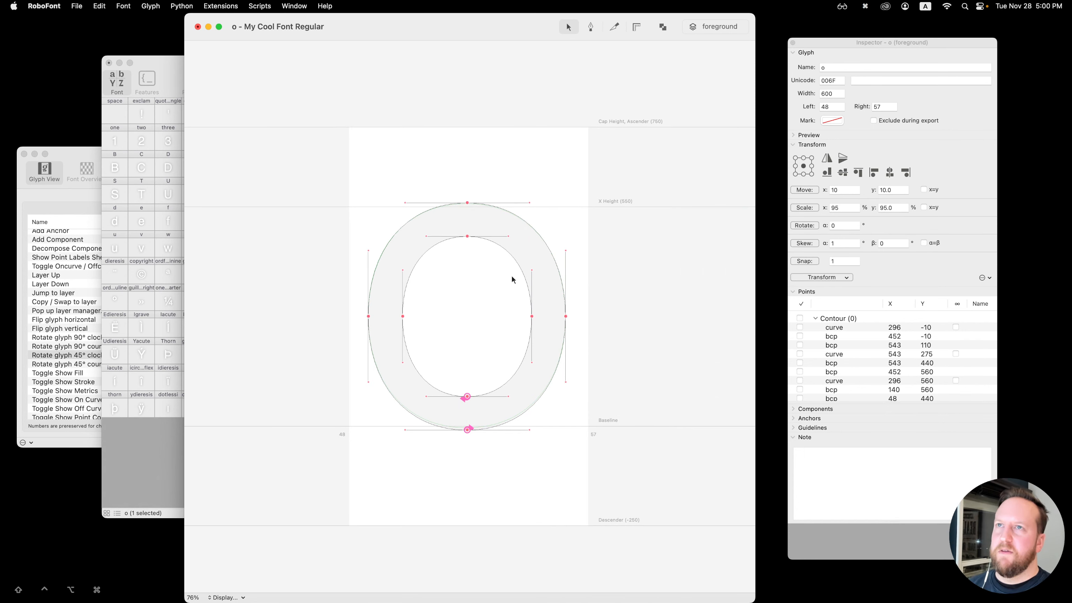
{"action": "key", "text": "super+s"}
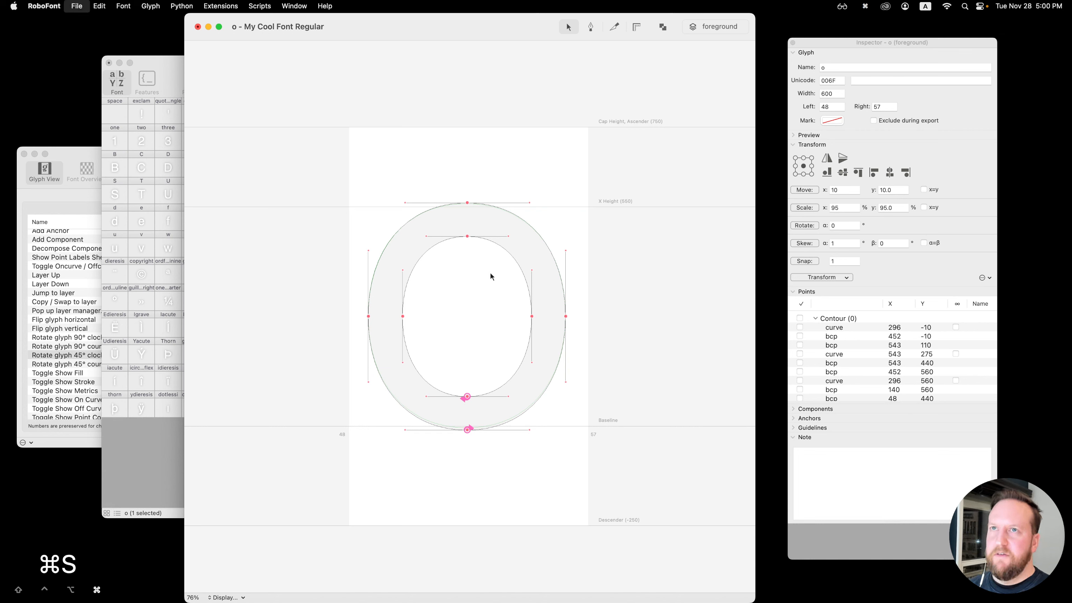